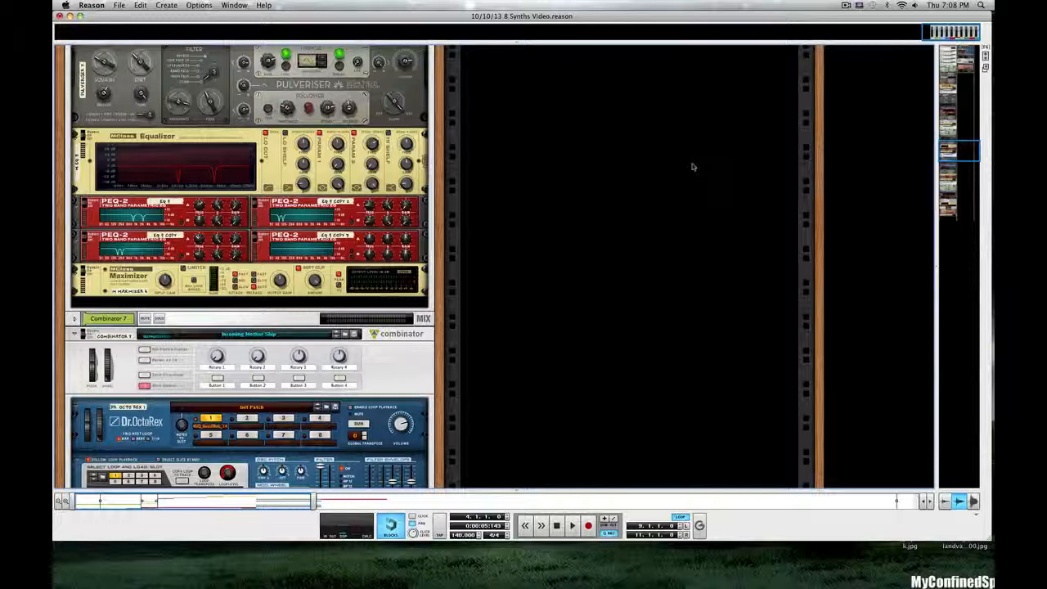
# - Audition the Lost Eye Patch in Combinator 6 in solo, stop playback, and examine its device chain from the Malström down to the effects
pyautogui.scroll(10, 286, 234)
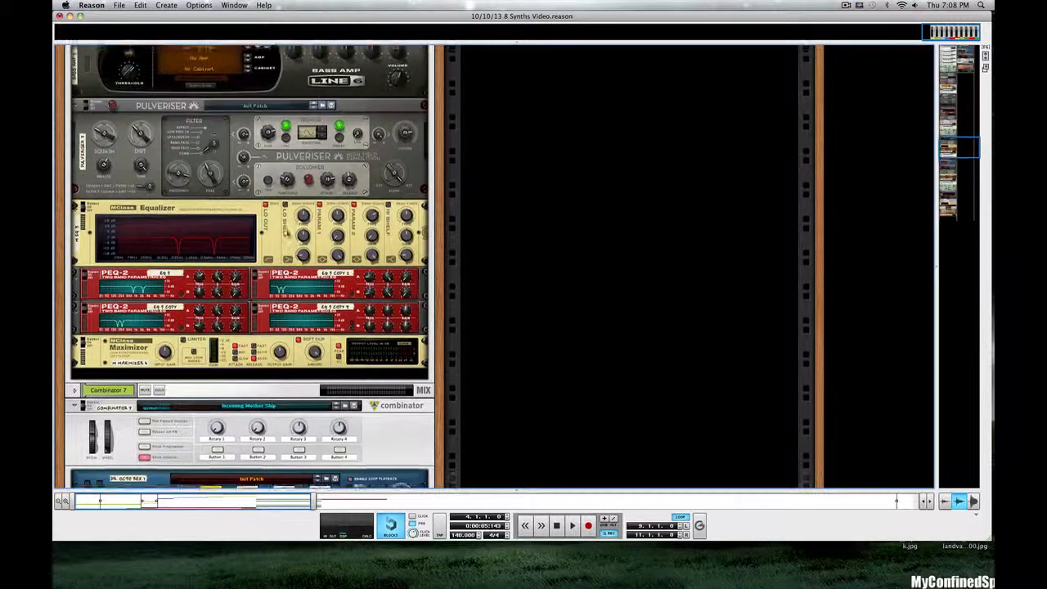
pyautogui.scroll(5, 286, 234)
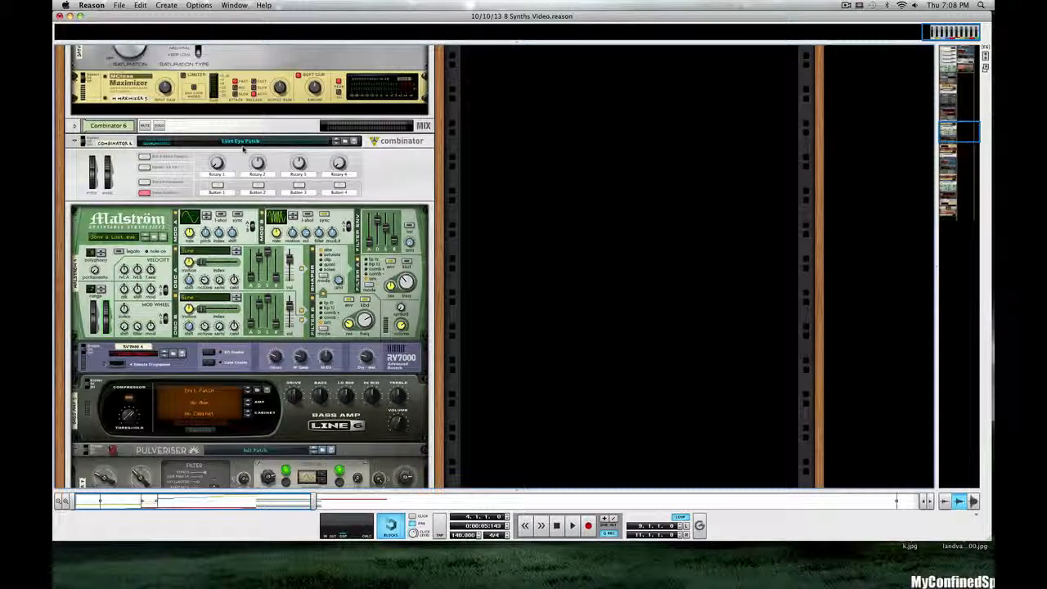
pyautogui.scroll(-5, 378, 245)
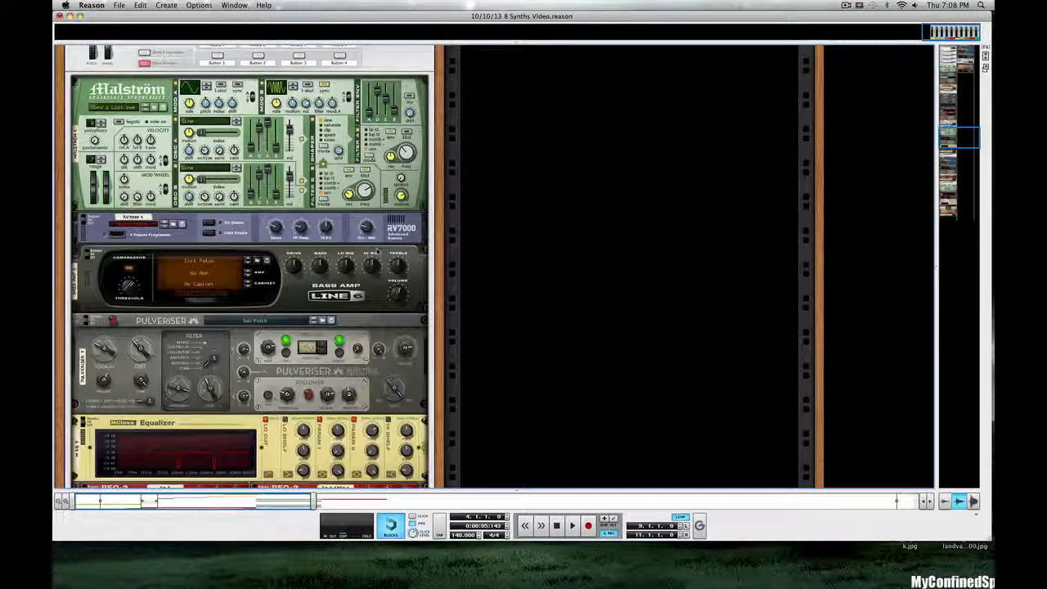
pyautogui.scroll(-1, 378, 251)
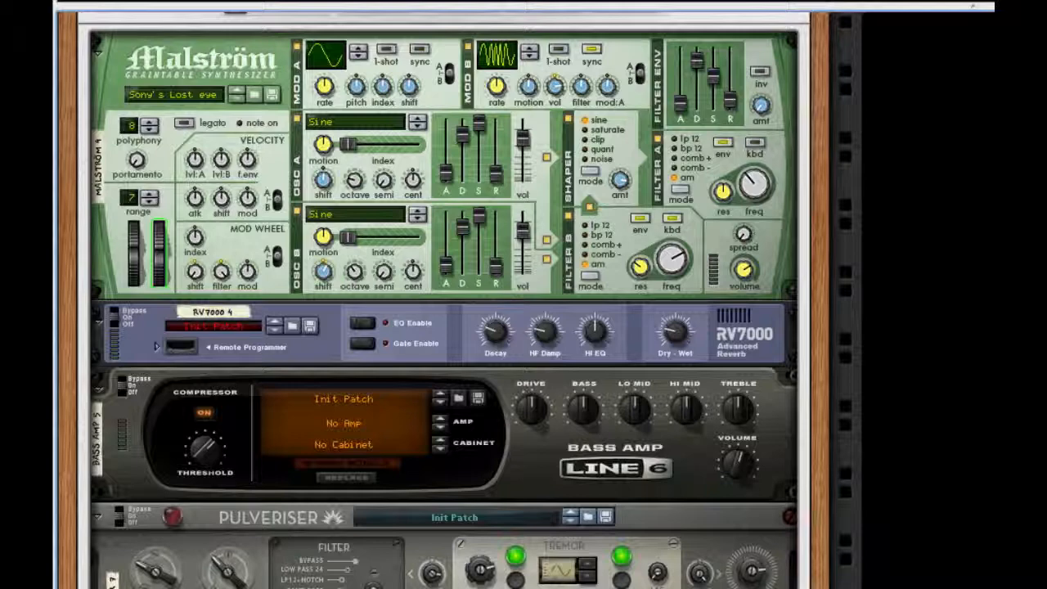
pyautogui.scroll(5, 442, 303)
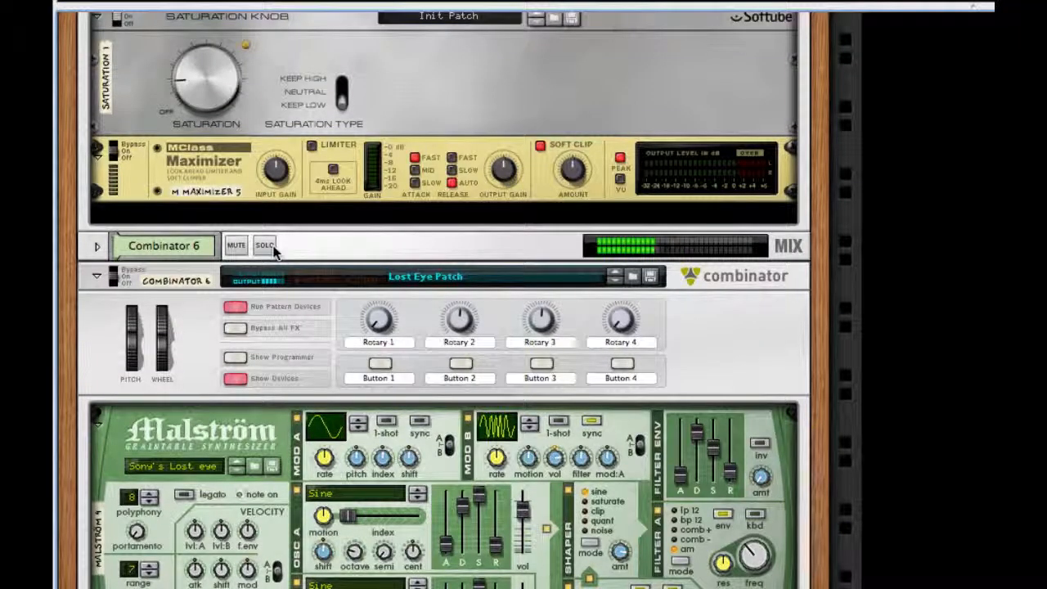
pyautogui.click(264, 245)
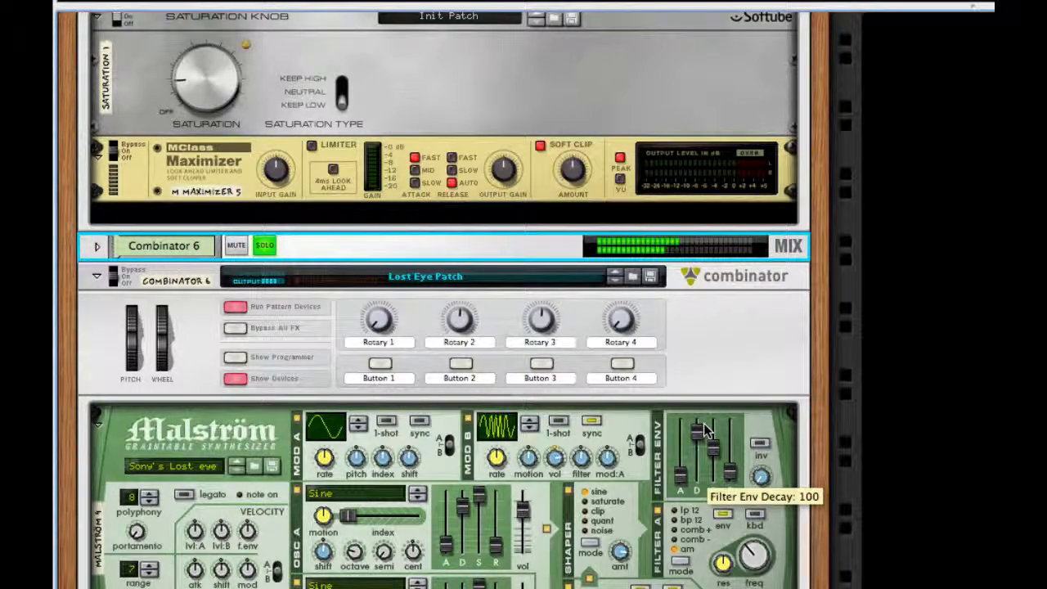
pyautogui.press('space')
pyautogui.scroll(-5, 705, 431)
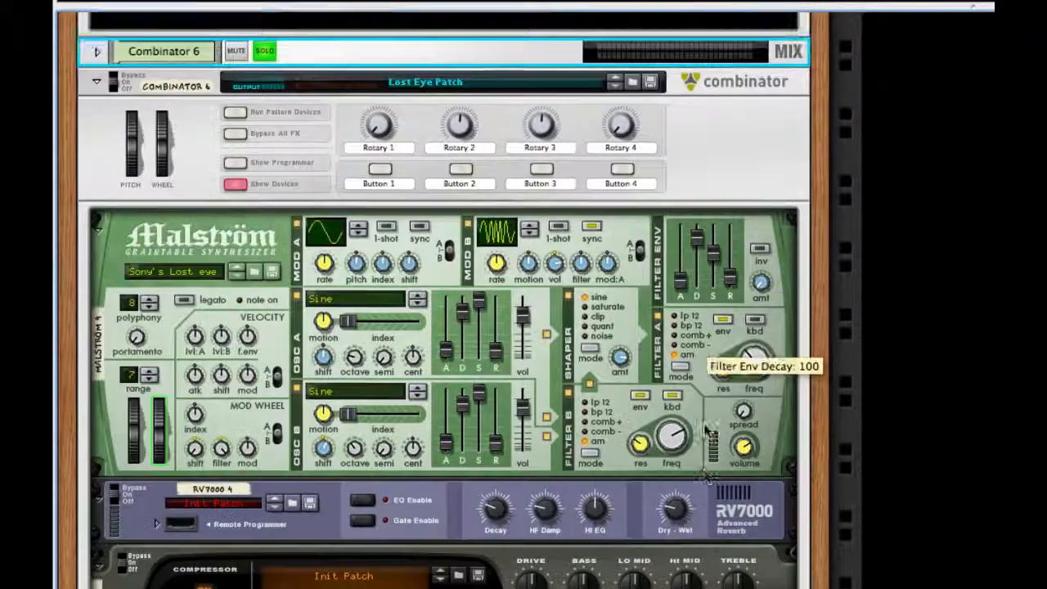
pyautogui.scroll(-5, 705, 431)
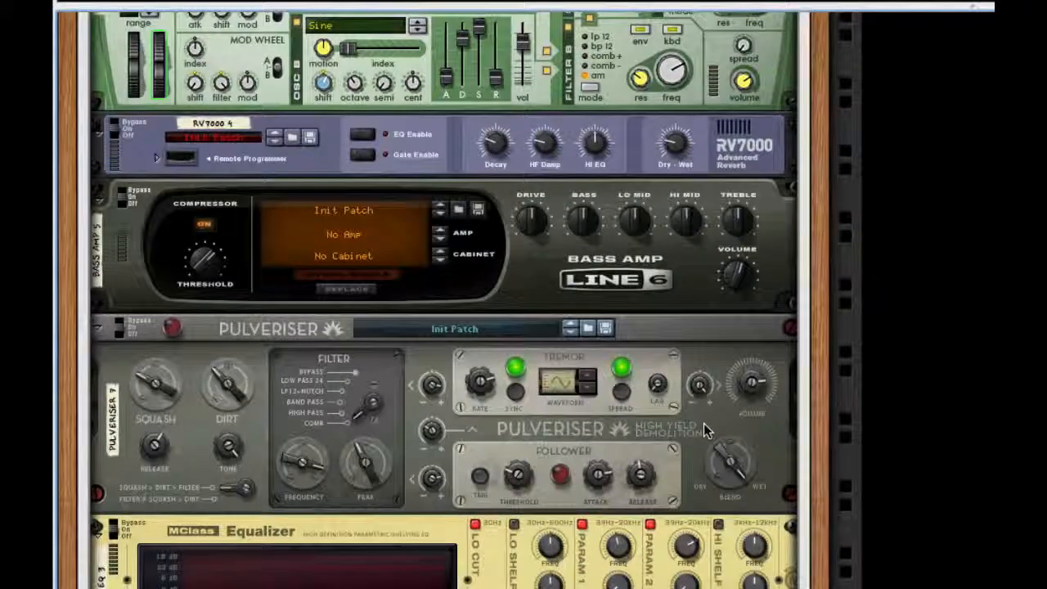
pyautogui.scroll(-3, 705, 431)
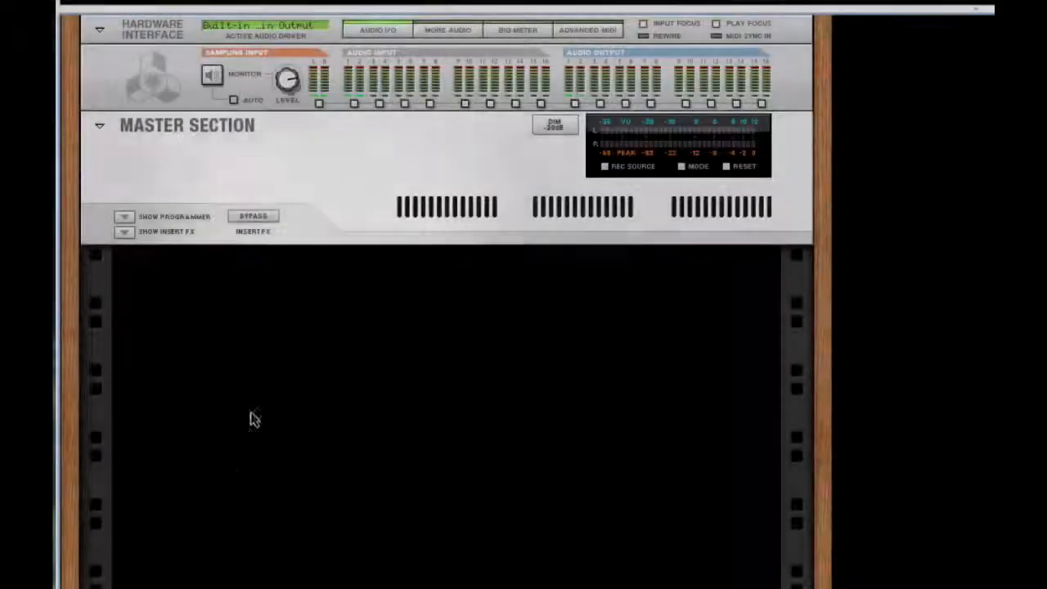
# - Create a Combinator in the empty rack below the Master Section and add a Malström synthesizer inside it
pyautogui.rightClick(331, 319)
pyautogui.moveTo(437, 476)
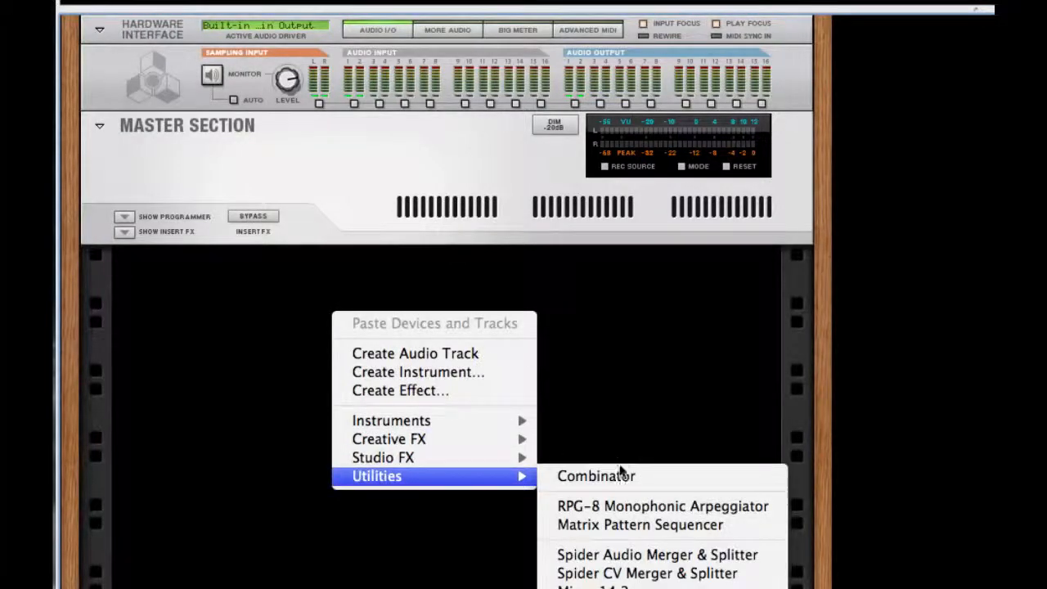
pyautogui.click(624, 470)
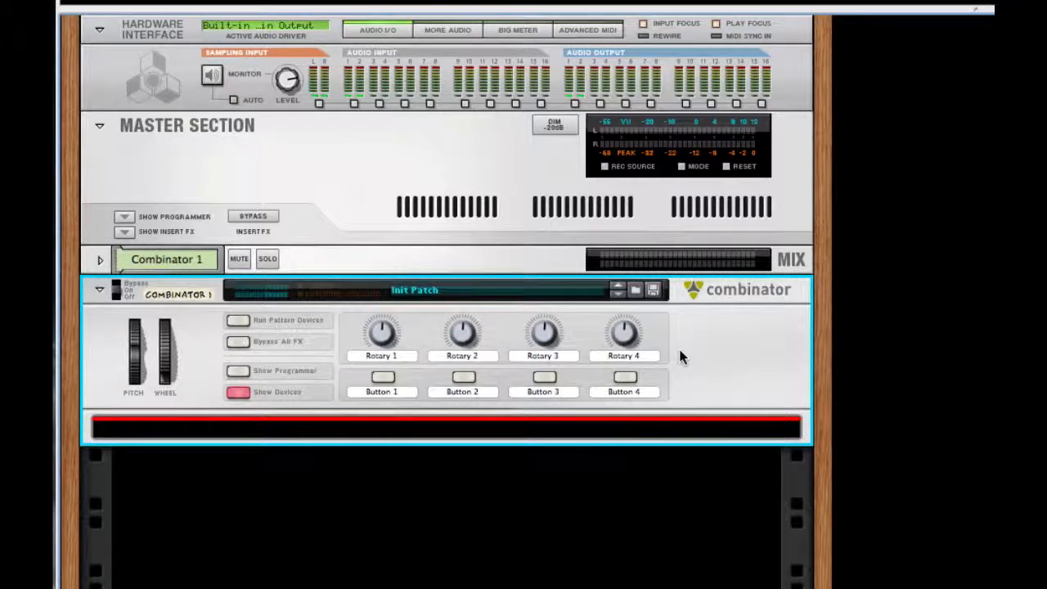
pyautogui.rightClick(448, 430)
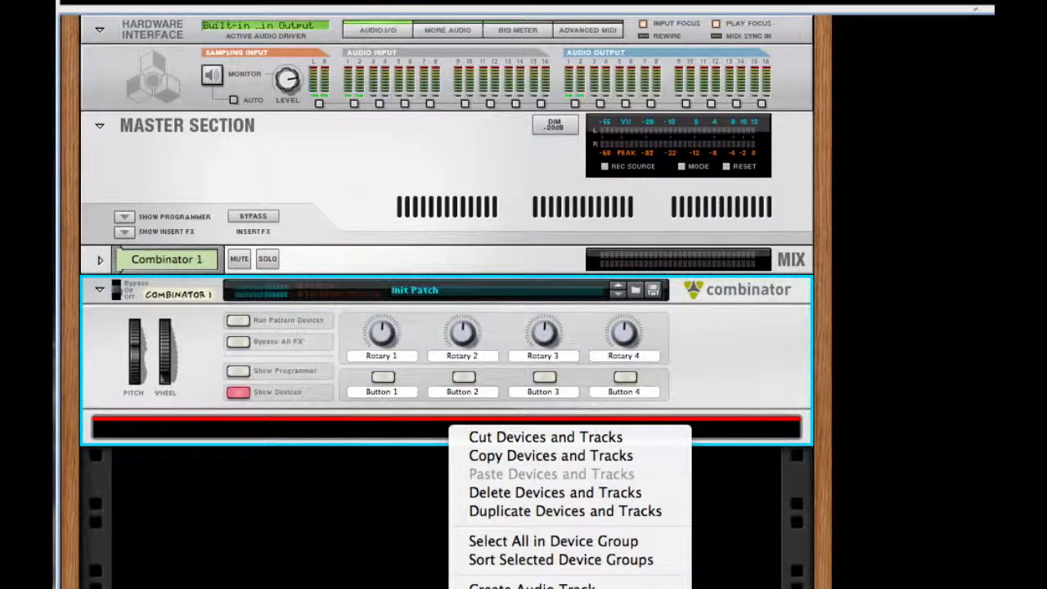
pyautogui.click(736, 588)
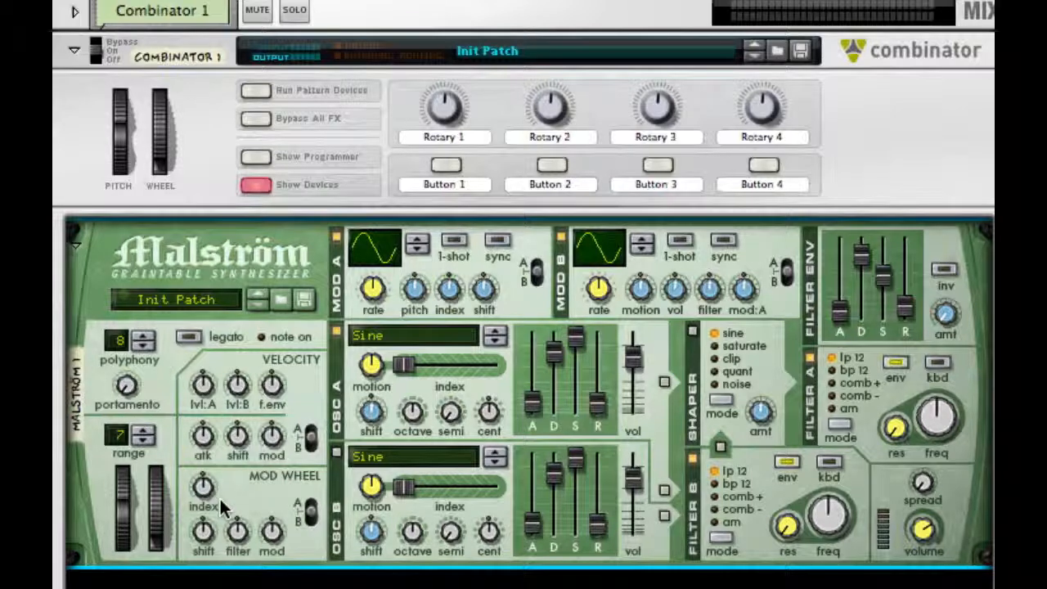
# - Lower the Malström's mod wheel shift amount and raise its mod wheel filter amount
pyautogui.moveTo(202, 540); pyautogui.dragTo(206, 577)
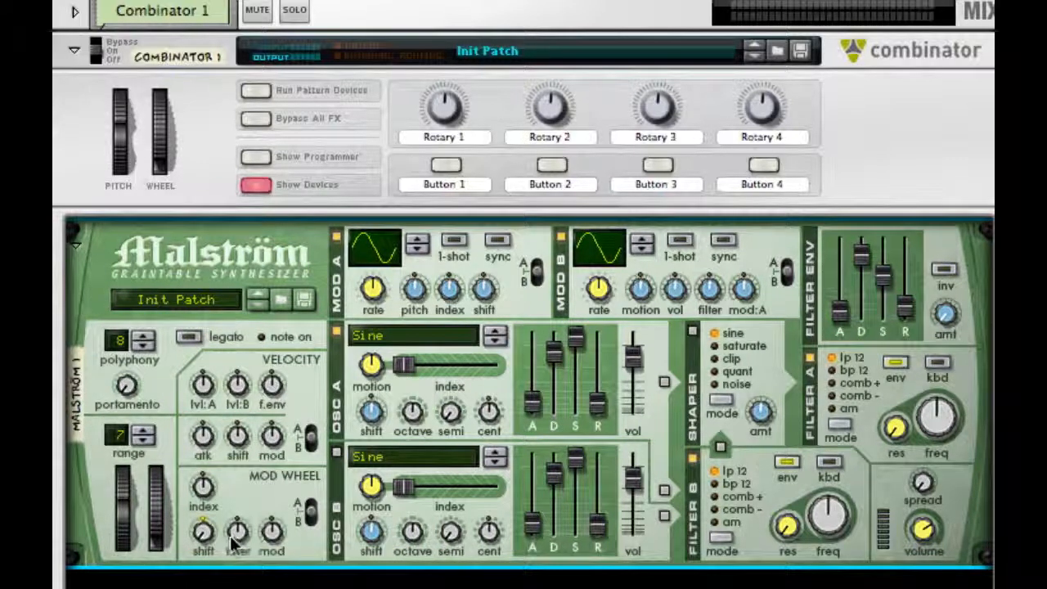
pyautogui.moveTo(237, 537); pyautogui.dragTo(237, 495)
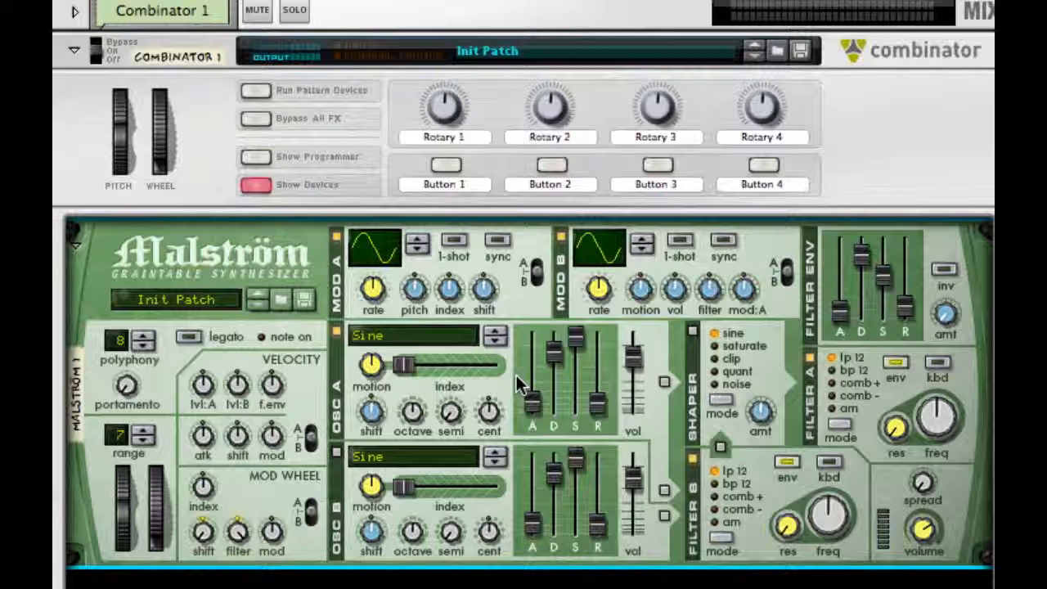
# - Change Modulator B to a rapid multi-cycle waveform, raise its volume amount, and enable its sync
pyautogui.moveTo(612, 245); pyautogui.dragTo(640, 74)
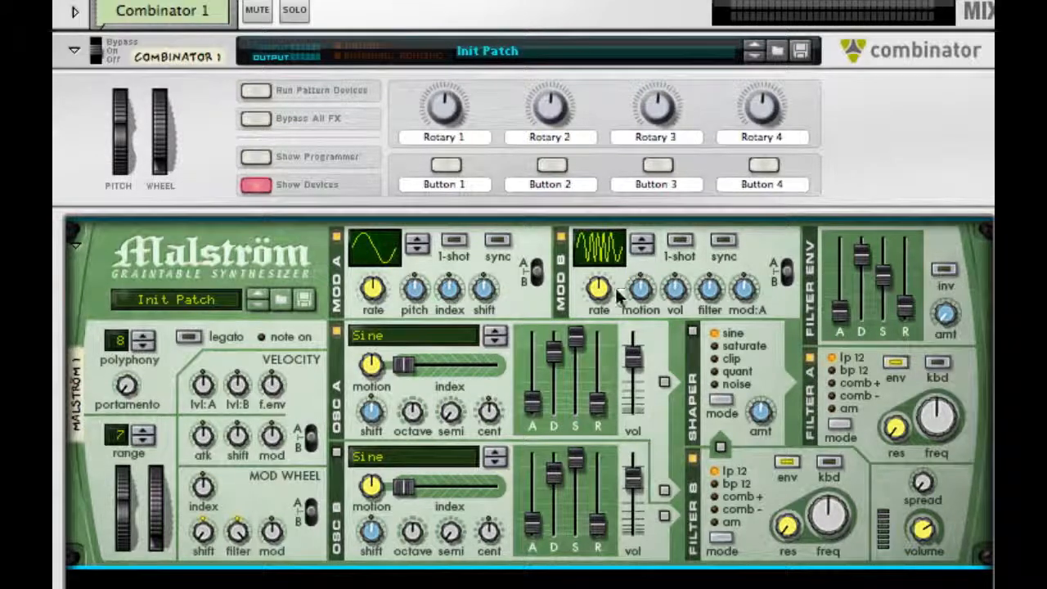
pyautogui.moveTo(677, 290); pyautogui.dragTo(684, 207)
pyautogui.click(723, 240)
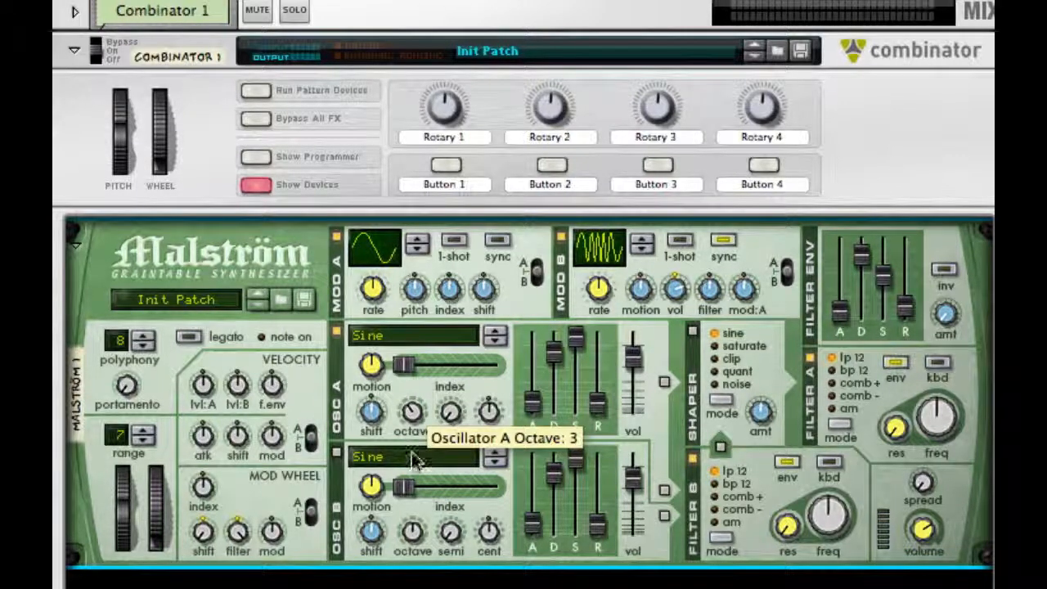
# - Lower Oscillator A's octave and route the oscillator into the Shaper with the Shaper switched on
pyautogui.moveTo(413, 466); pyautogui.dragTo(410, 482)
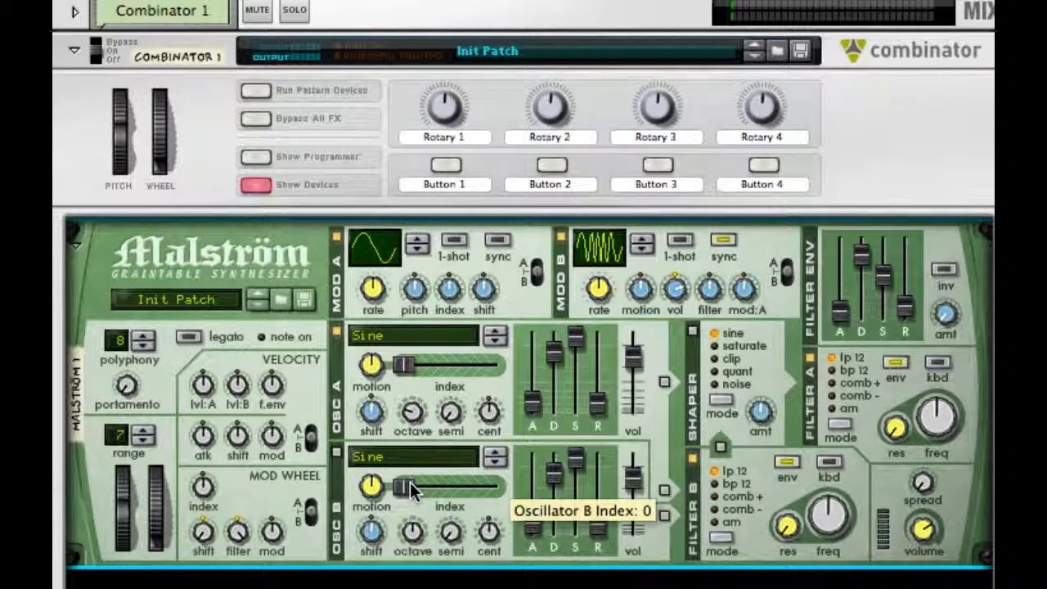
pyautogui.click(661, 382)
pyautogui.click(692, 330)
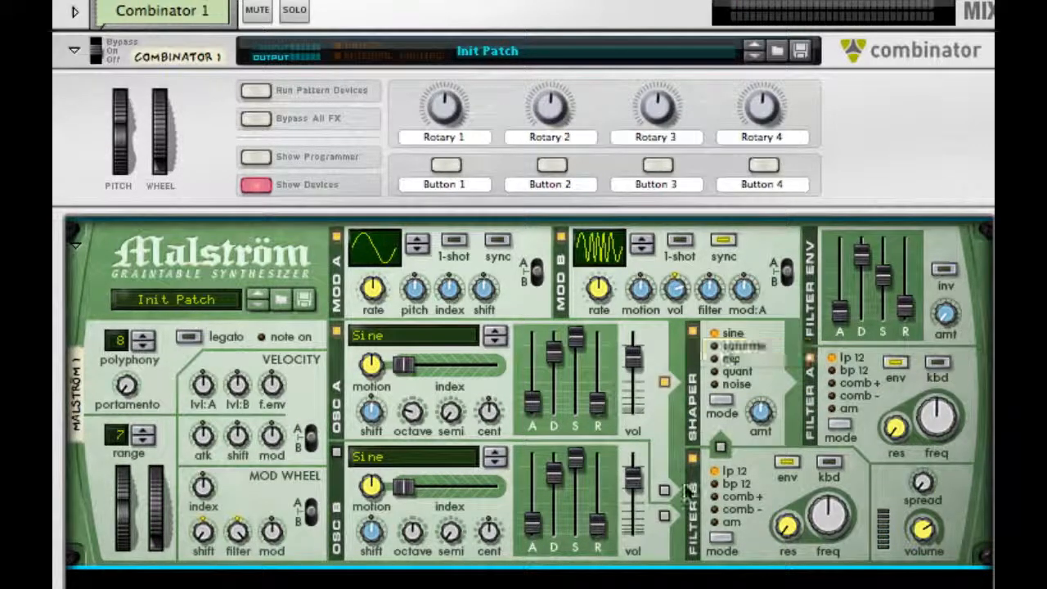
# - Route Oscillator A to Filter B and Filter B into the Shaper, and raise the Shaper amount
pyautogui.click(664, 491)
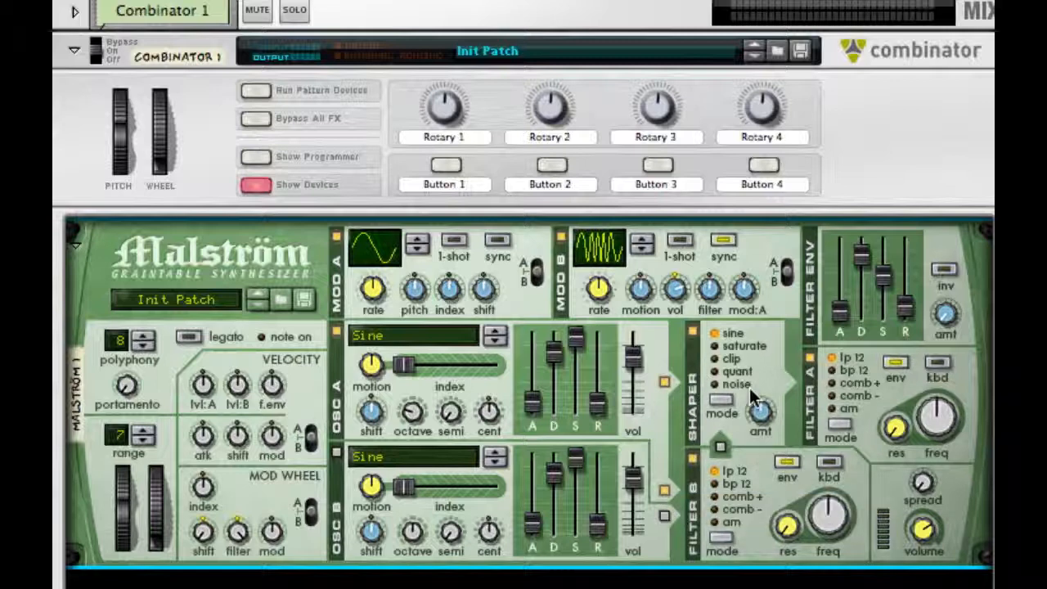
pyautogui.click(718, 446)
pyautogui.moveTo(760, 411); pyautogui.dragTo(786, 284)
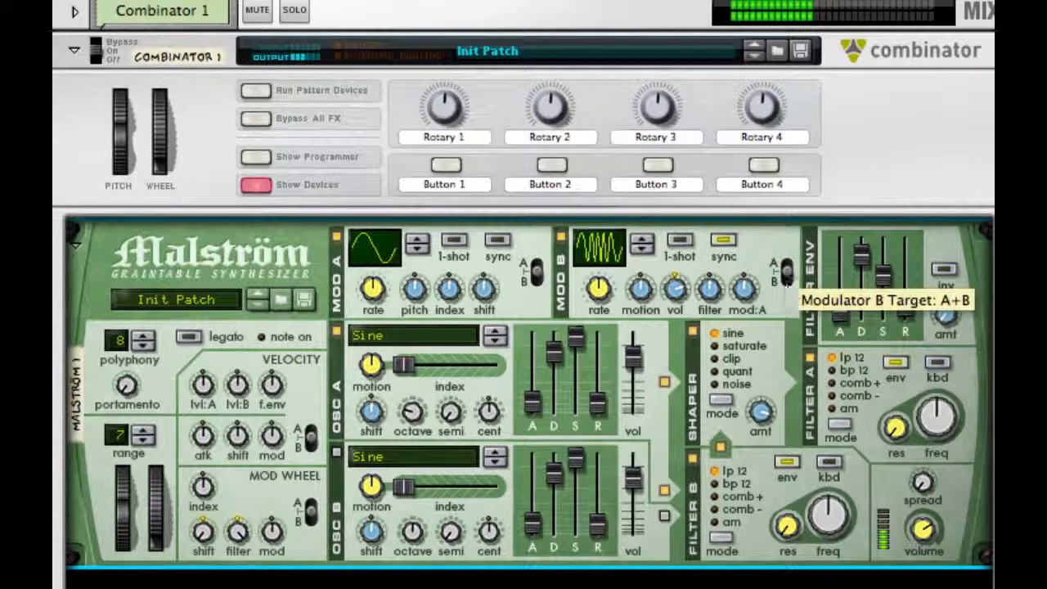
# - Enable Oscillator B with its shift raised and octave lowered, and route it to Filter B
pyautogui.click(334, 453)
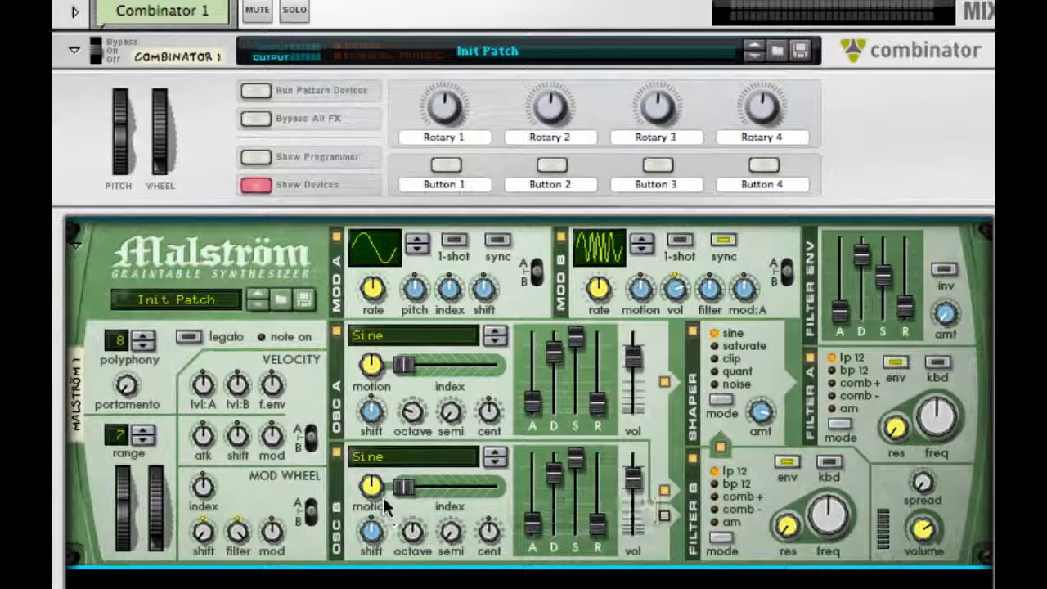
pyautogui.moveTo(377, 509); pyautogui.dragTo(378, 495)
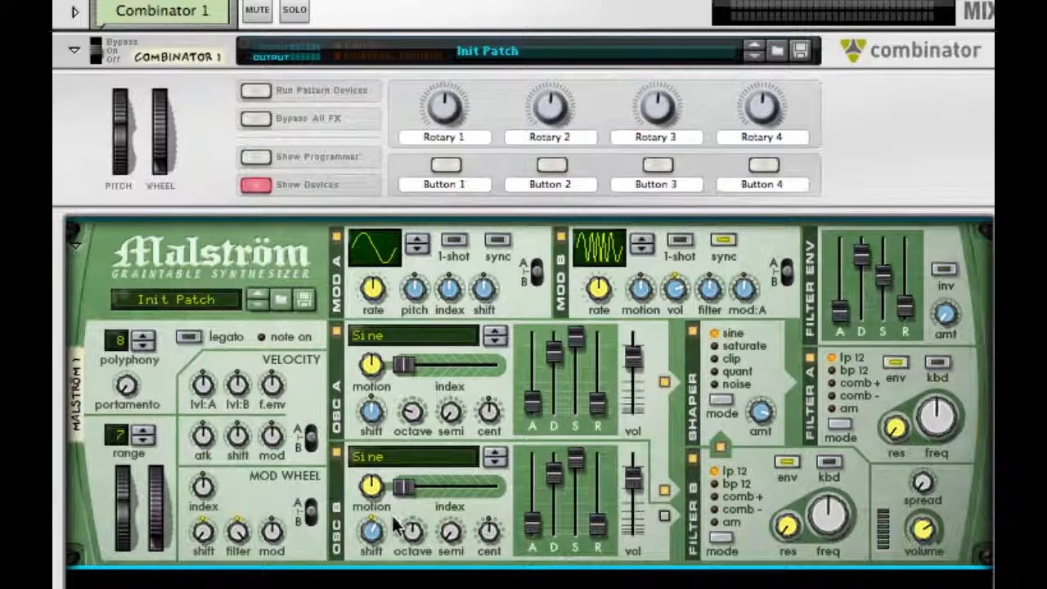
pyautogui.click(664, 515)
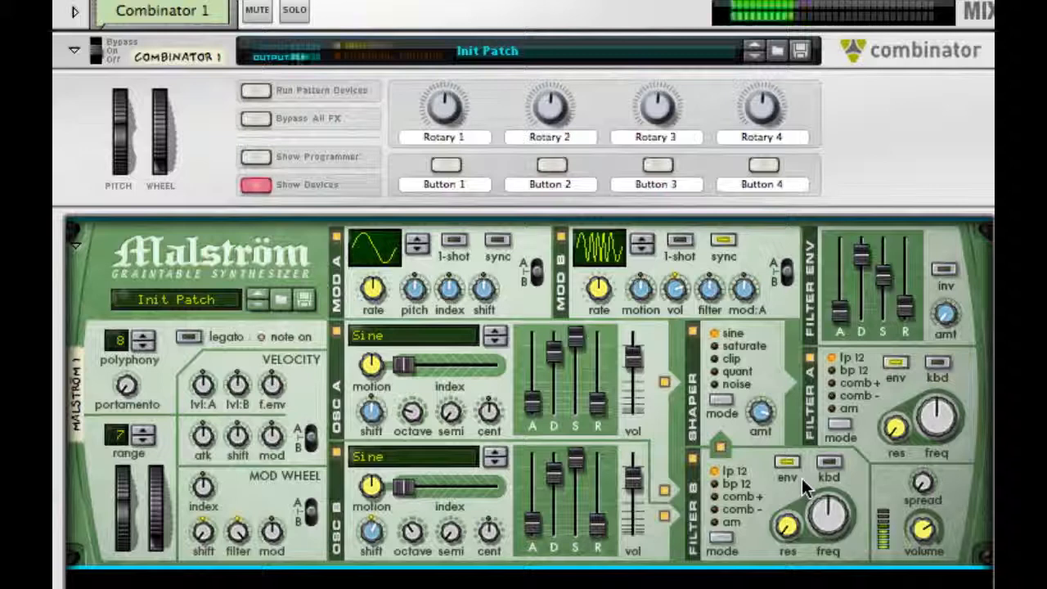
# - Set Filter B to AM mode, raise its resonance, and set its frequency to about 93
pyautogui.click(736, 522)
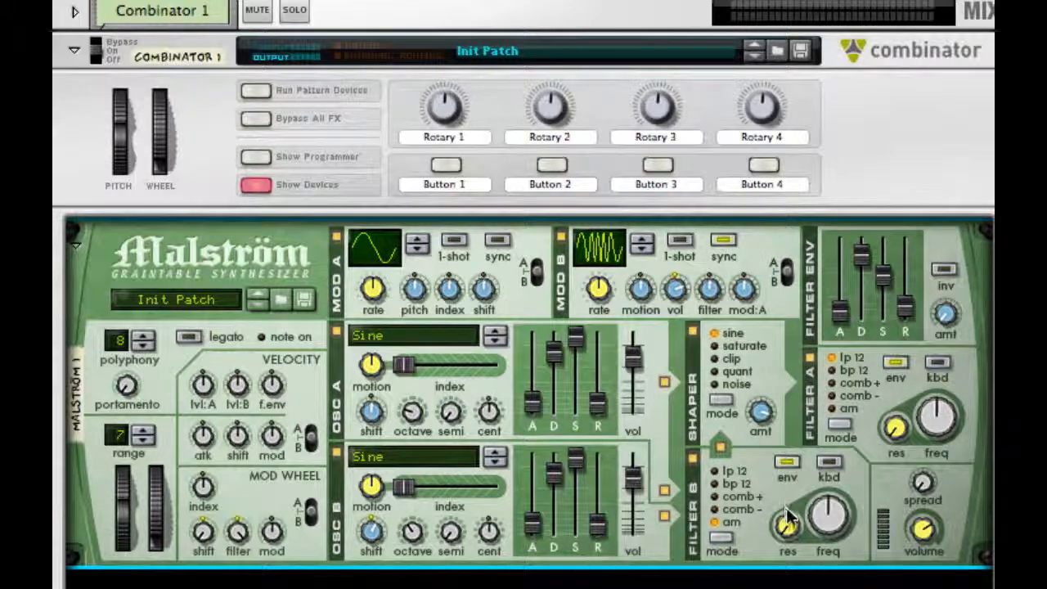
pyautogui.moveTo(785, 507); pyautogui.dragTo(806, 440)
pyautogui.moveTo(824, 521); pyautogui.dragTo(815, 433)
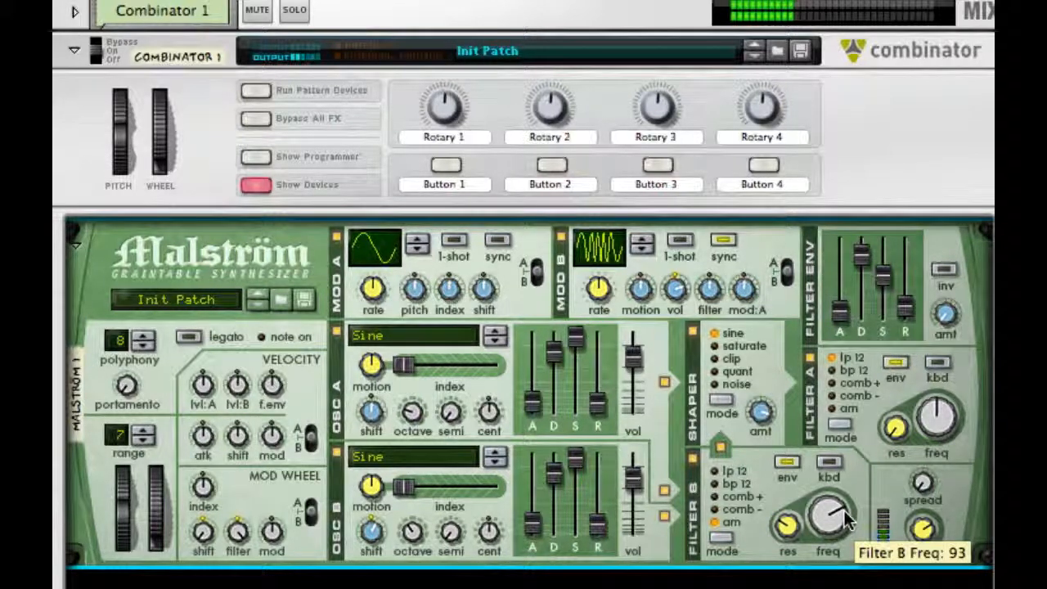
# - Set Filter A to AM mode with a lower frequency, and readjust the Shaper amount to about 80
pyautogui.click(847, 405)
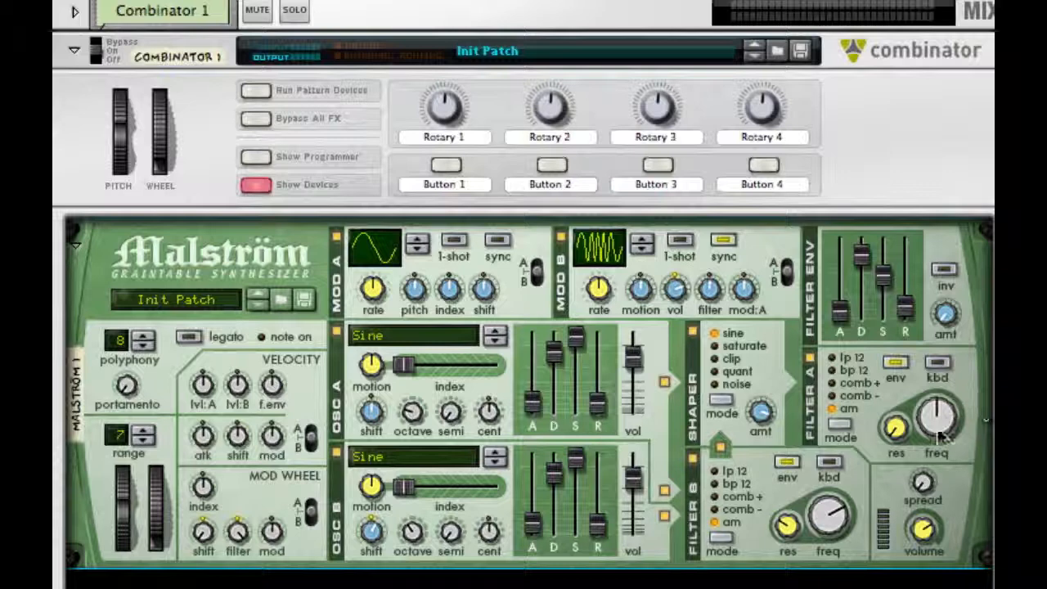
pyautogui.moveTo(937, 418); pyautogui.dragTo(931, 461)
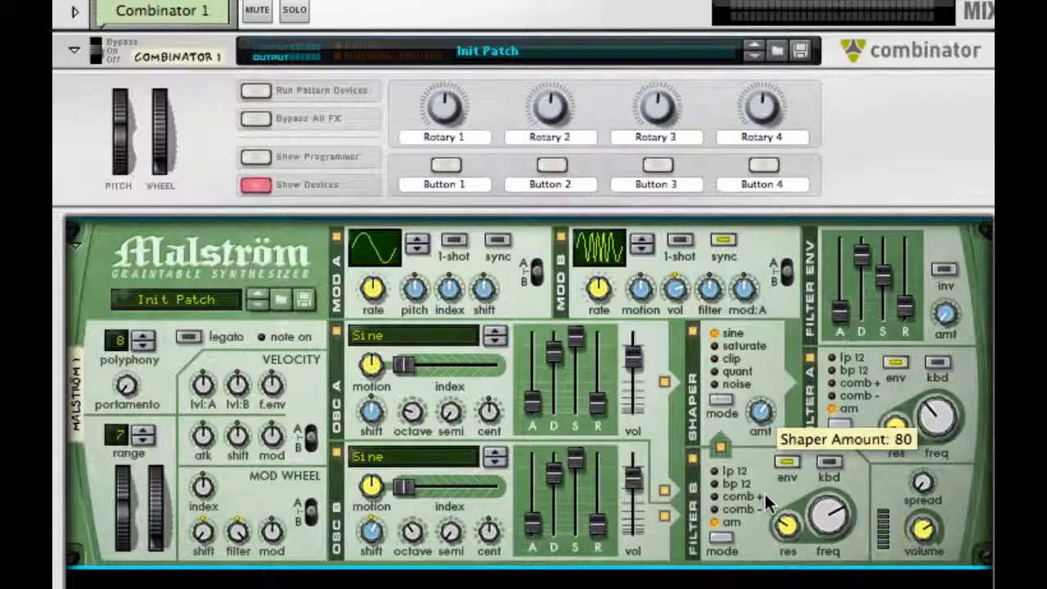
pyautogui.moveTo(764, 494); pyautogui.dragTo(762, 468)
# - Add an RV7000 Advanced Reverb below the Malström and lower its dry-wet mix and decay
pyautogui.rightClick(896, 499)
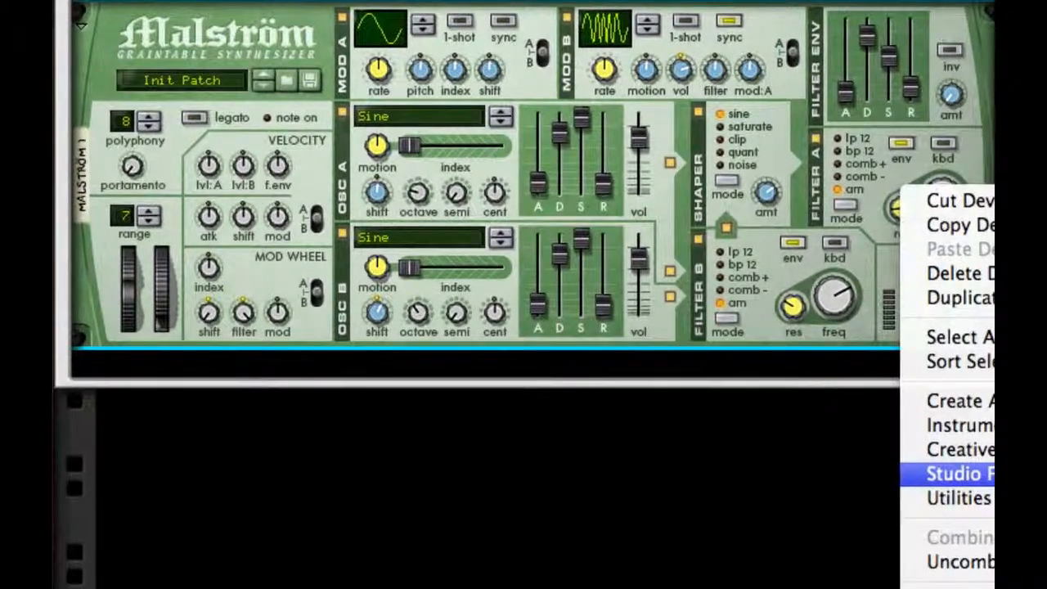
pyautogui.click(992, 472)
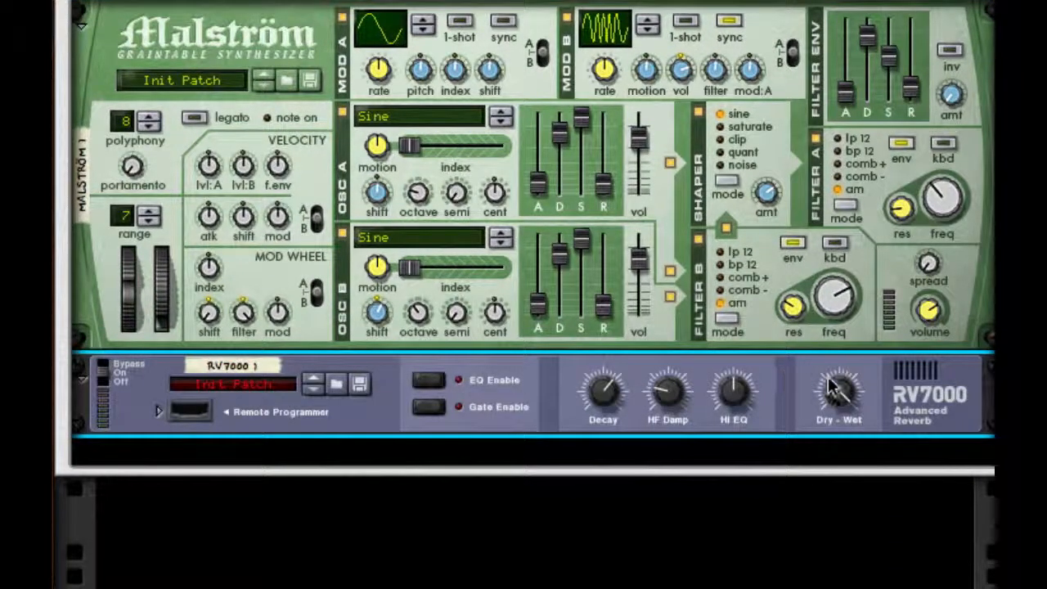
pyautogui.moveTo(838, 391)
pyautogui.moveTo(612, 403); pyautogui.dragTo(597, 561)
# - Add a Line 6 Bass Amp below the RV7000 reverb inside the Combinator
pyautogui.rightClick(922, 335)
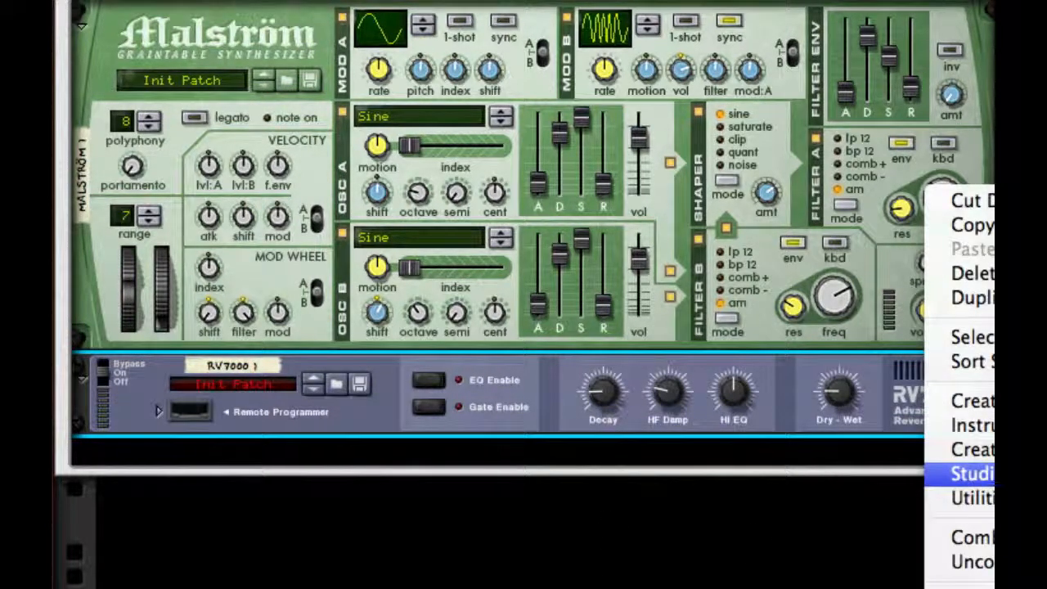
pyautogui.click(994, 474)
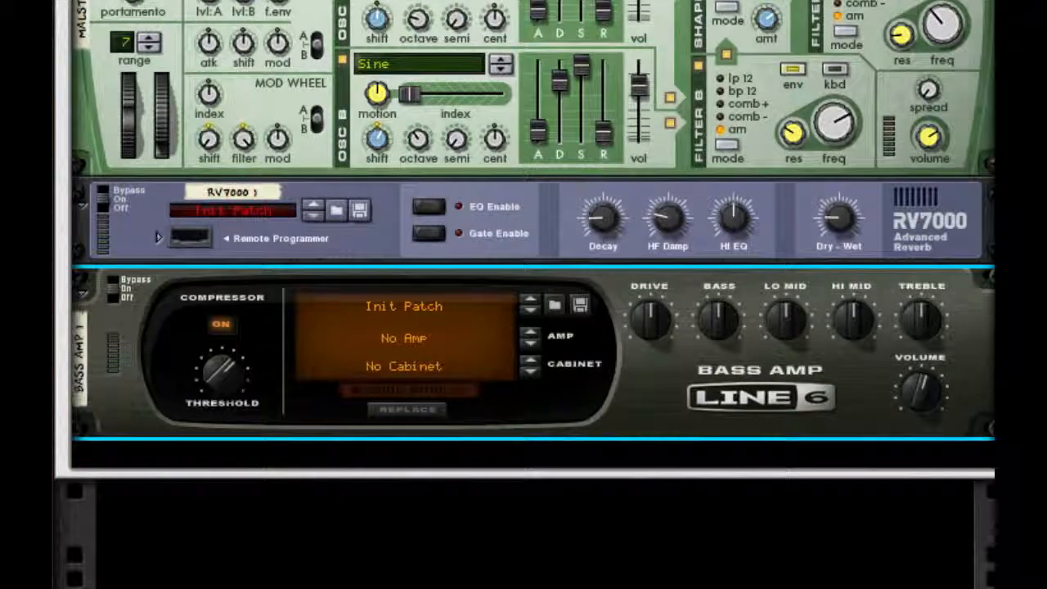
# - Add a Pulveriser below the Bass Amp and raise its squash and dirt amounts
pyautogui.rightClick(810, 409)
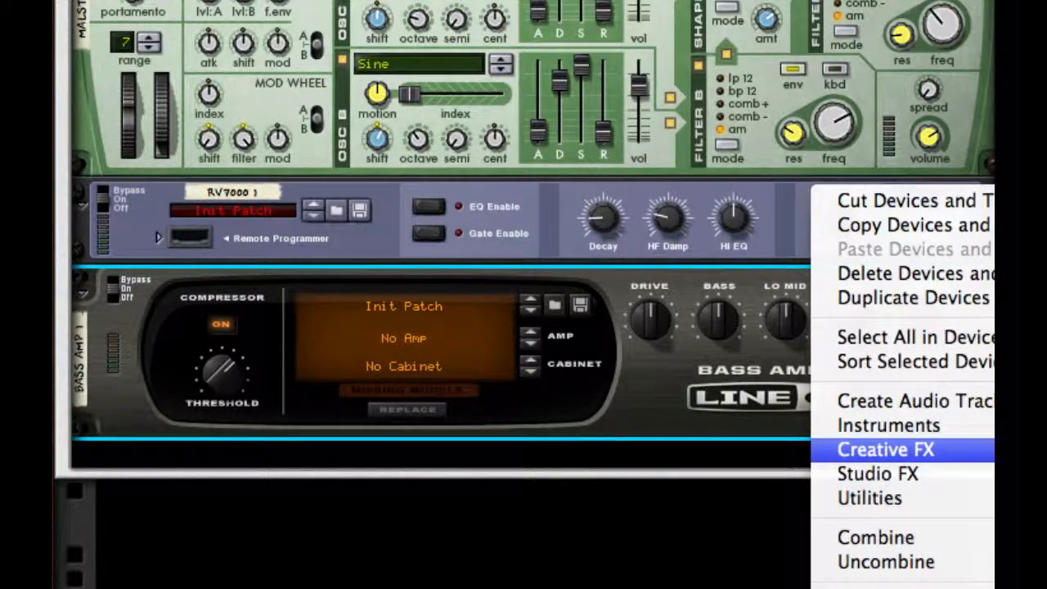
pyautogui.click(886, 450)
pyautogui.scroll(-5, 455, 322)
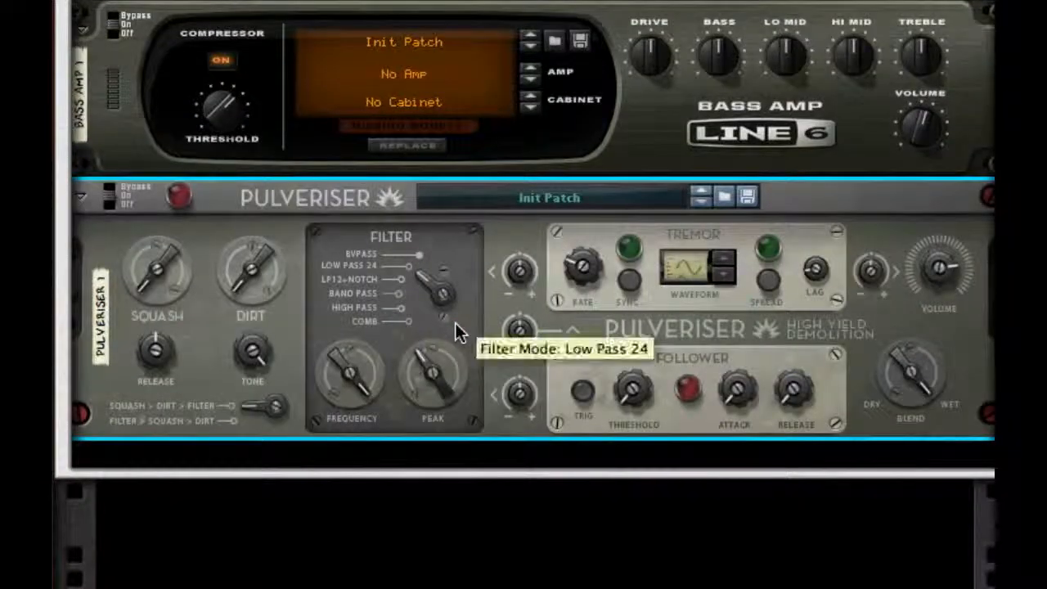
pyautogui.moveTo(151, 272); pyautogui.dragTo(170, 162)
pyautogui.moveTo(240, 264); pyautogui.dragTo(247, 171)
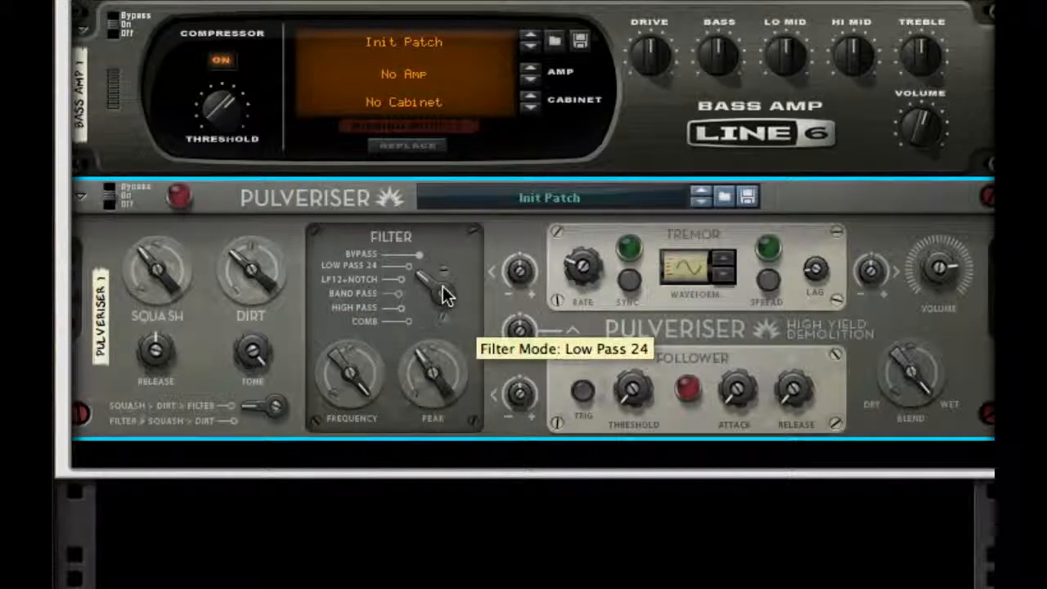
# - Set the Pulveriser filter to Comb mode with a lower frequency, and raise the Follower's modulation amount
pyautogui.moveTo(442, 294); pyautogui.dragTo(442, 299)
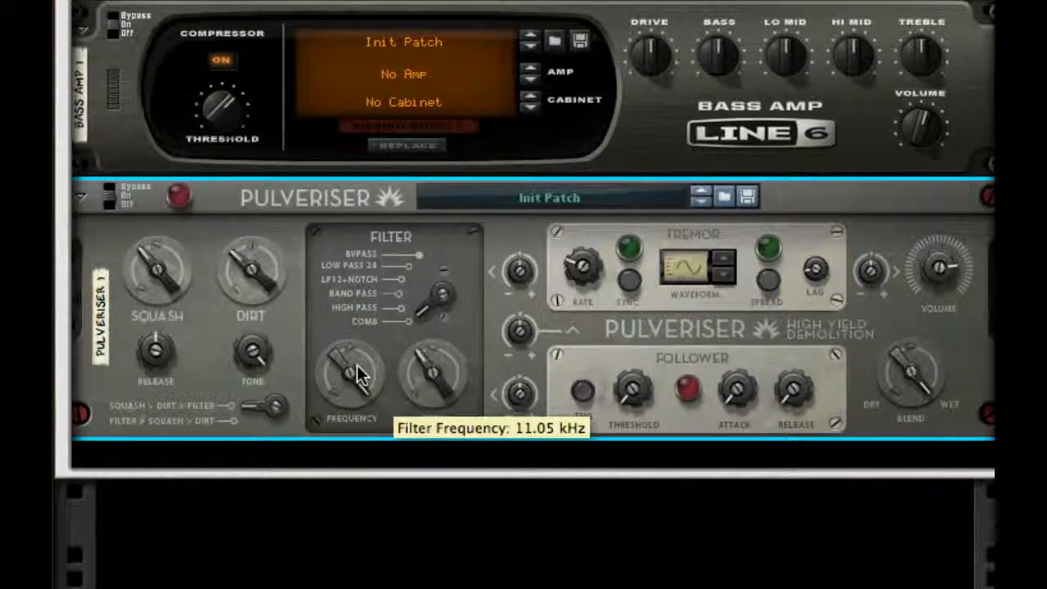
pyautogui.moveTo(358, 373); pyautogui.dragTo(354, 409)
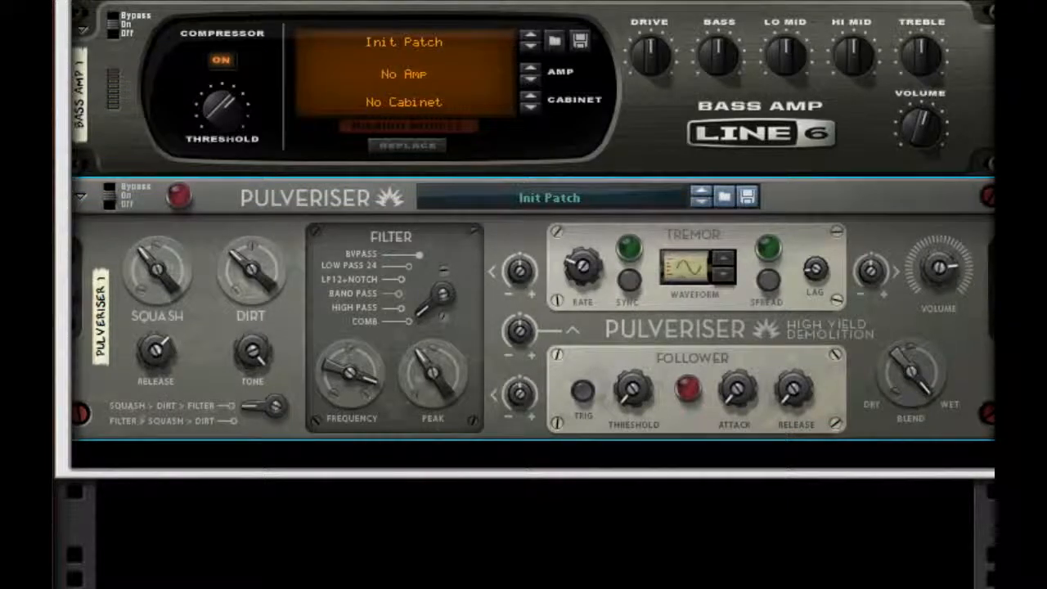
pyautogui.moveTo(507, 402); pyautogui.dragTo(500, 299)
pyautogui.moveTo(522, 374); pyautogui.dragTo(524, 395)
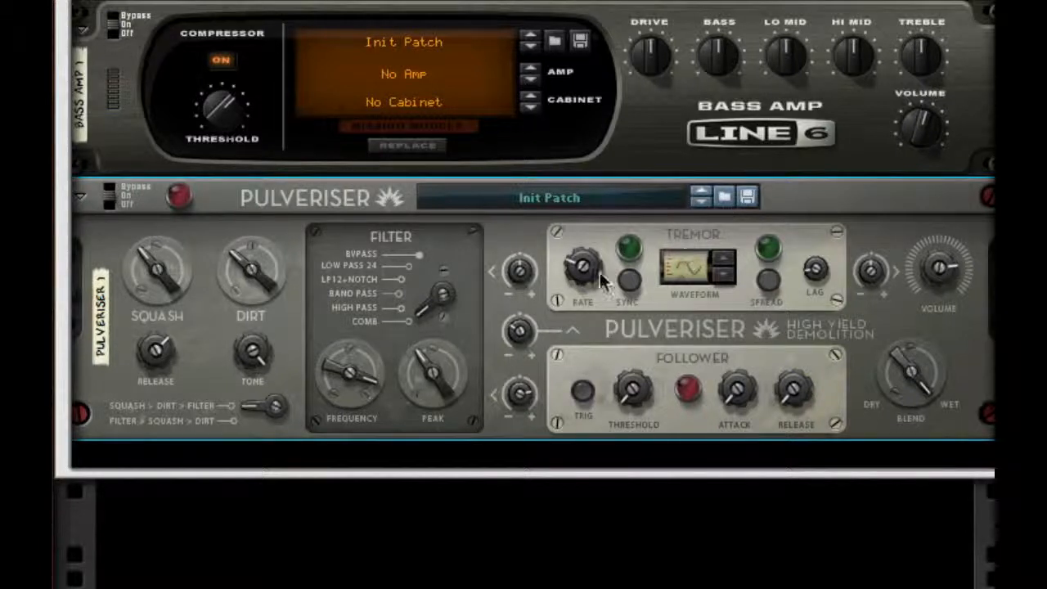
# - Raise the Pulveriser's Tremor-to-filter modulation and Tremor rate, with sync and spread enabled
pyautogui.moveTo(507, 271); pyautogui.dragTo(503, 154)
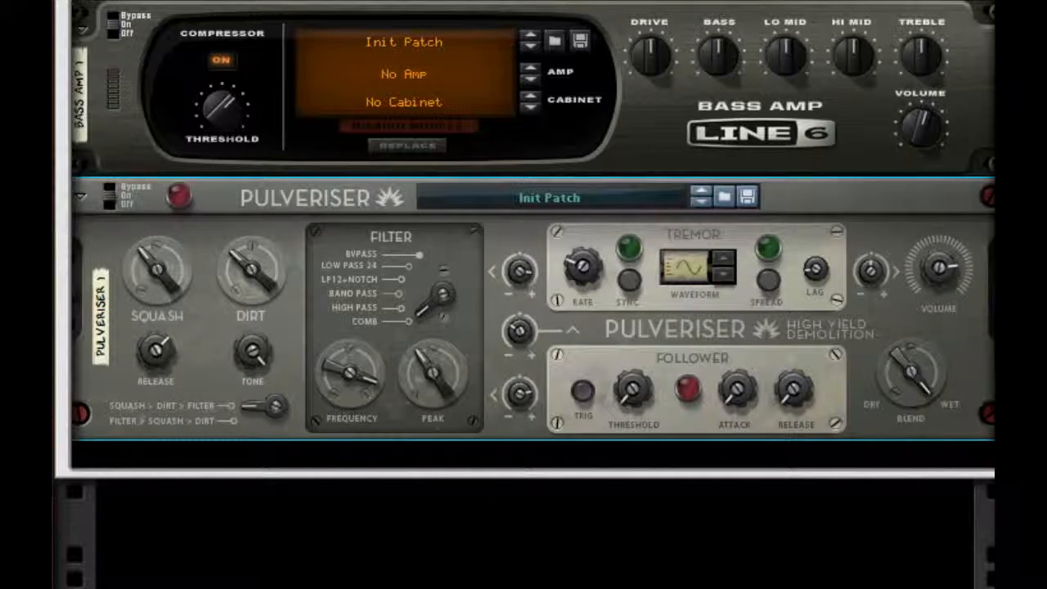
pyautogui.click(632, 276)
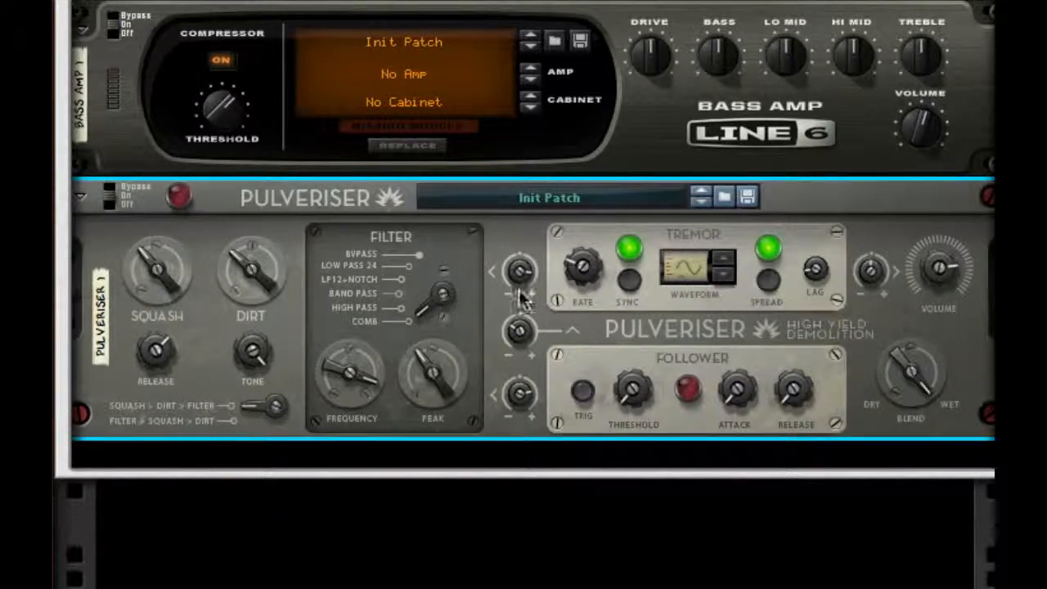
pyautogui.moveTo(579, 264); pyautogui.dragTo(604, 123)
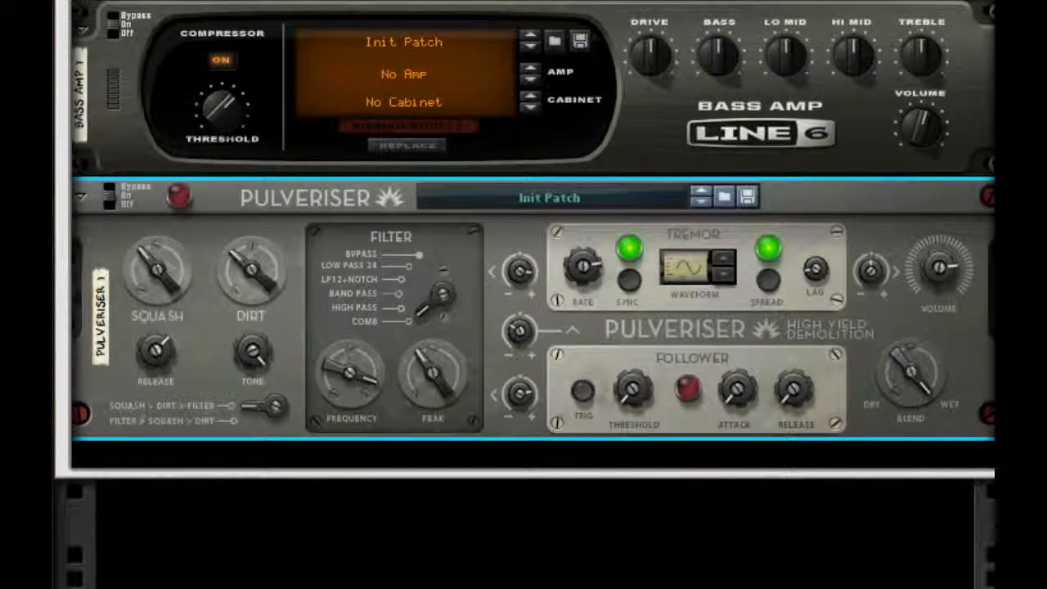
# - Raise the threshold, attack and release of the Pulveriser's Follower
pyautogui.moveTo(629, 391); pyautogui.dragTo(625, 275)
pyautogui.moveTo(754, 407); pyautogui.dragTo(745, 174)
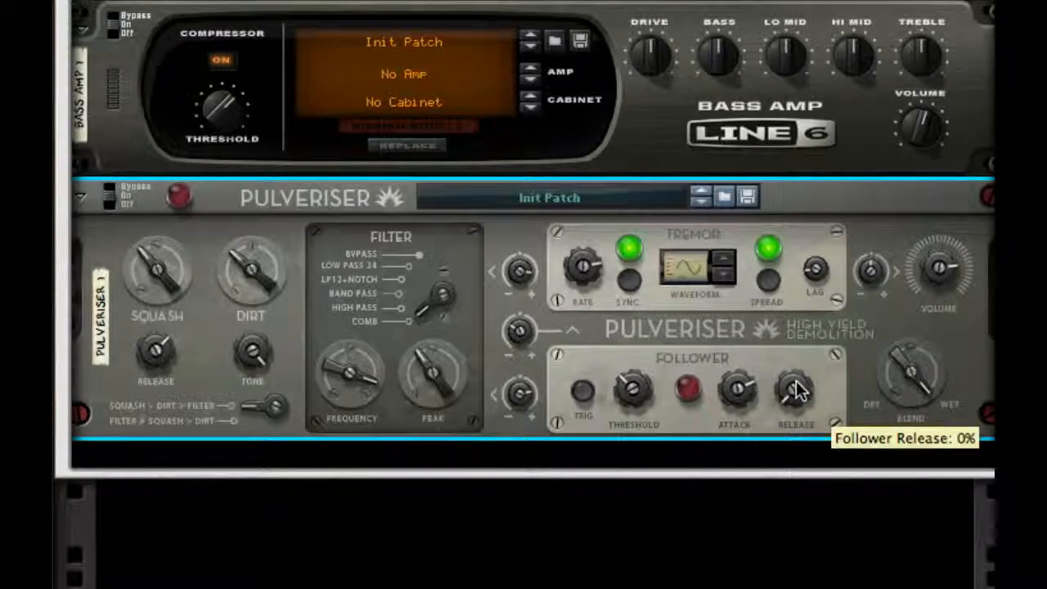
pyautogui.moveTo(796, 386); pyautogui.dragTo(780, 245)
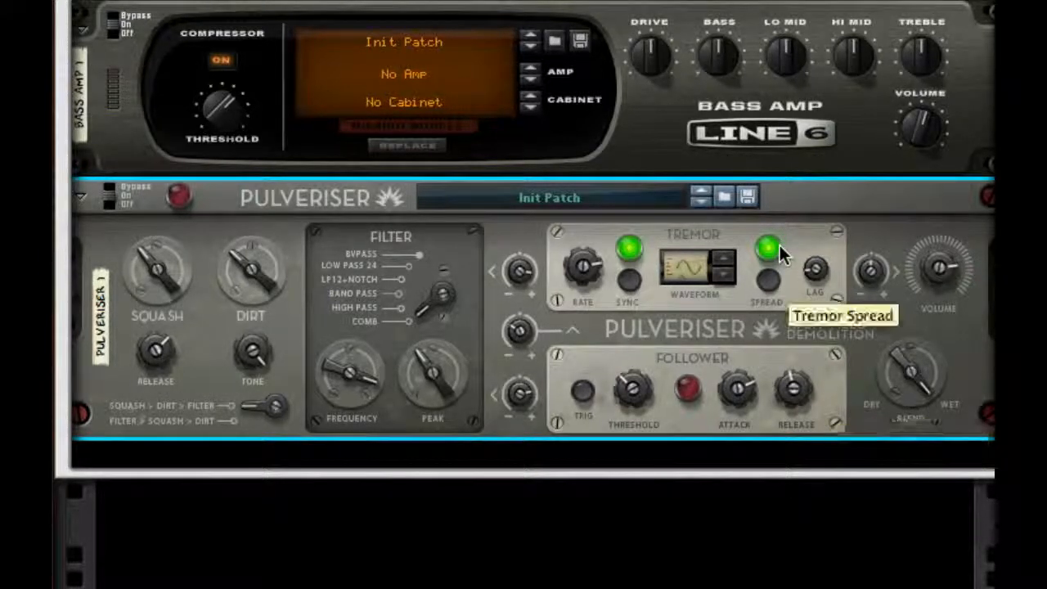
# - Add a PEQ-2 Two Band Parametric EQ below the Pulveriser and duplicate it to make four EQs
pyautogui.rightClick(820, 359)
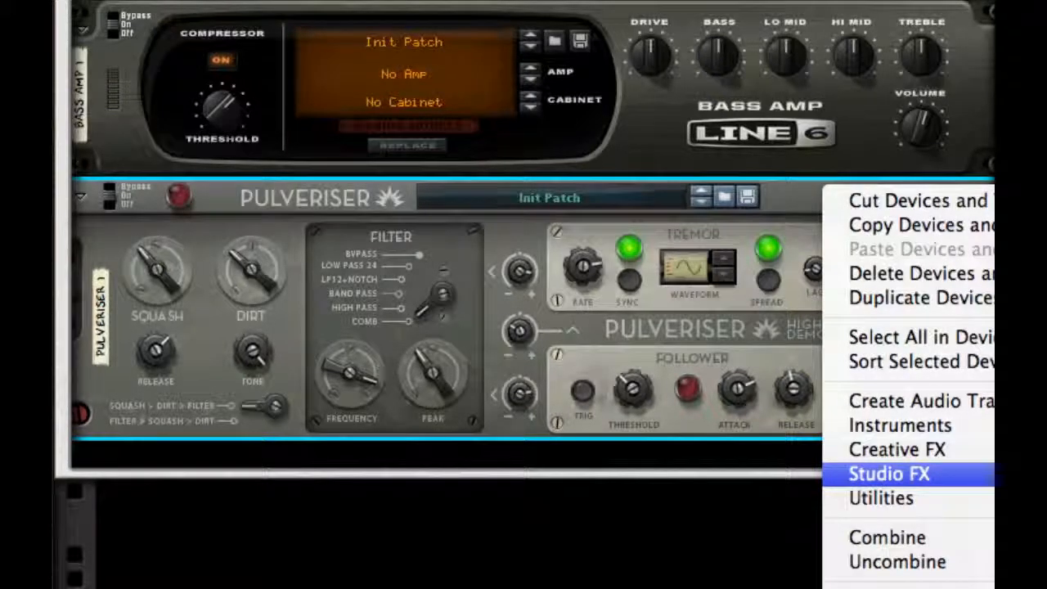
pyautogui.click(991, 474)
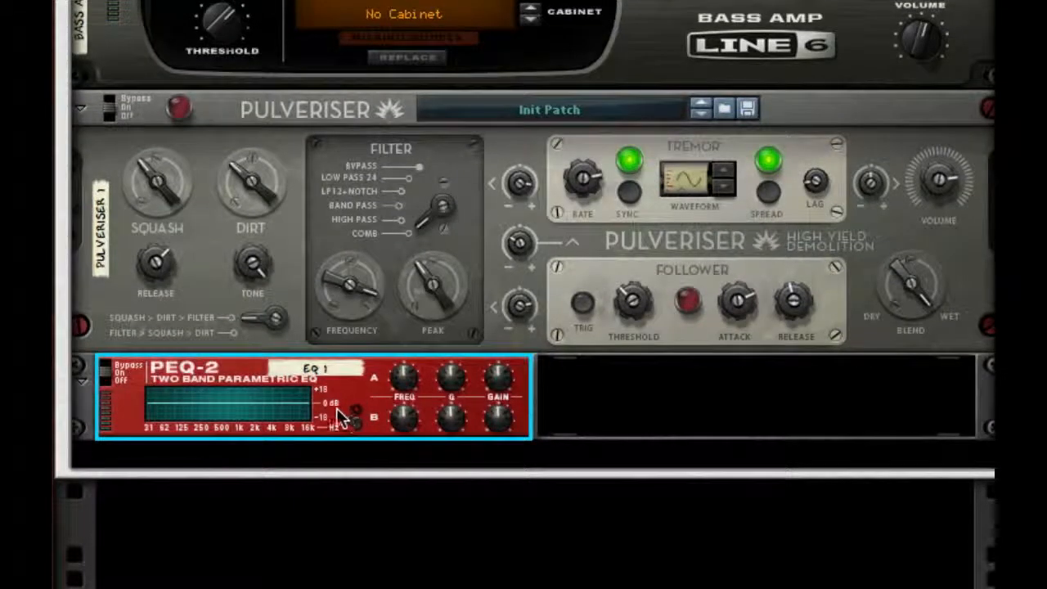
pyautogui.moveTo(336, 408); pyautogui.dragTo(188, 478)
pyautogui.moveTo(102, 504); pyautogui.dragTo(710, 479)
# - Cable the duplicated PEQ-2 EQs in series on the back of the rack
pyautogui.press('Tab')
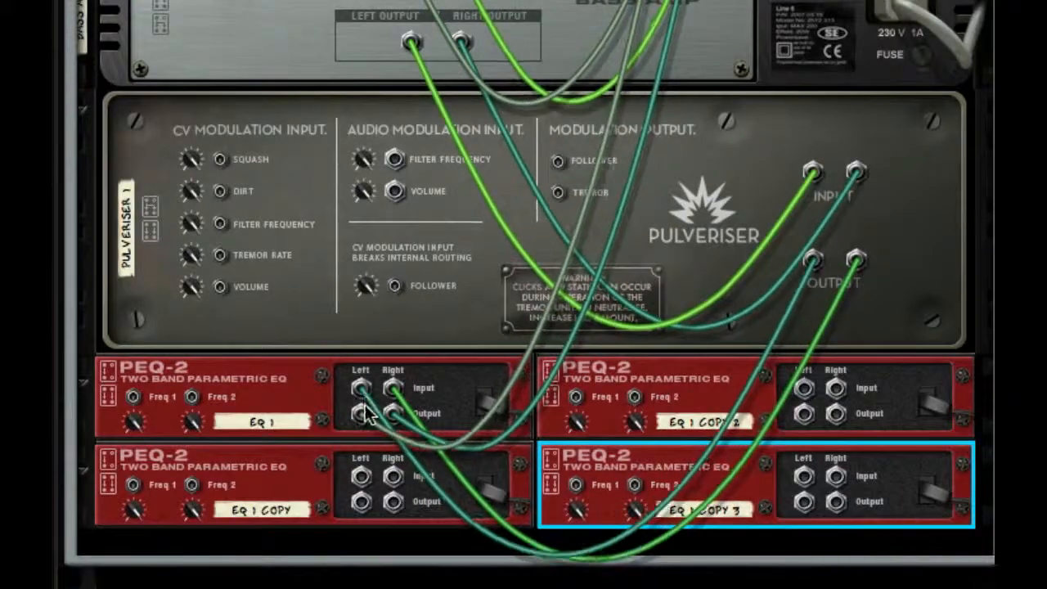
pyautogui.moveTo(361, 413); pyautogui.dragTo(804, 479)
pyautogui.press('Tab')
# - Add an MClass Maximizer below the four PEQ-2 EQs inside the Combinator
pyautogui.rightClick(609, 517)
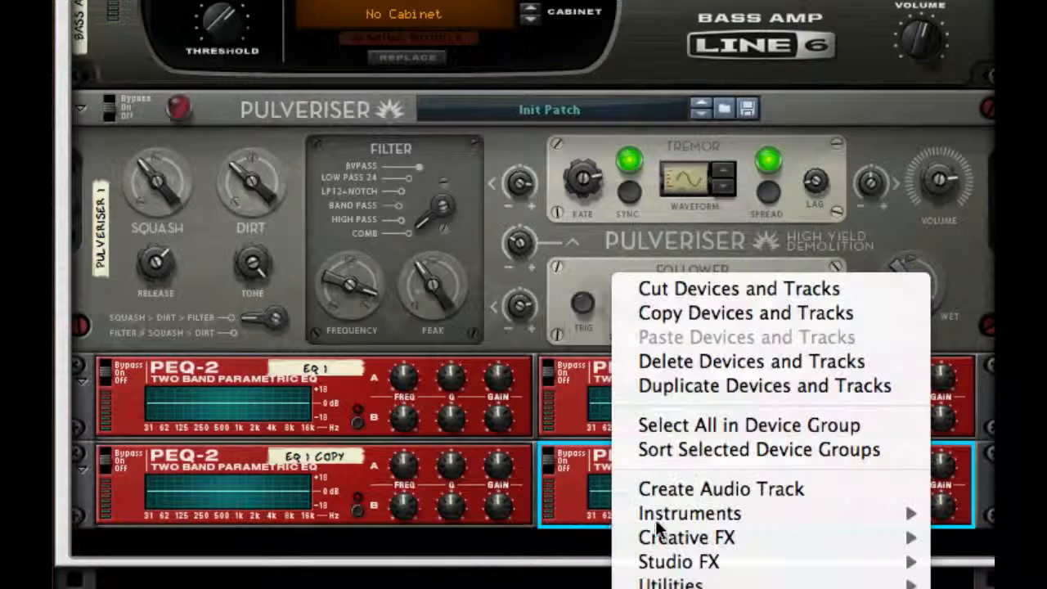
pyautogui.moveTo(813, 561)
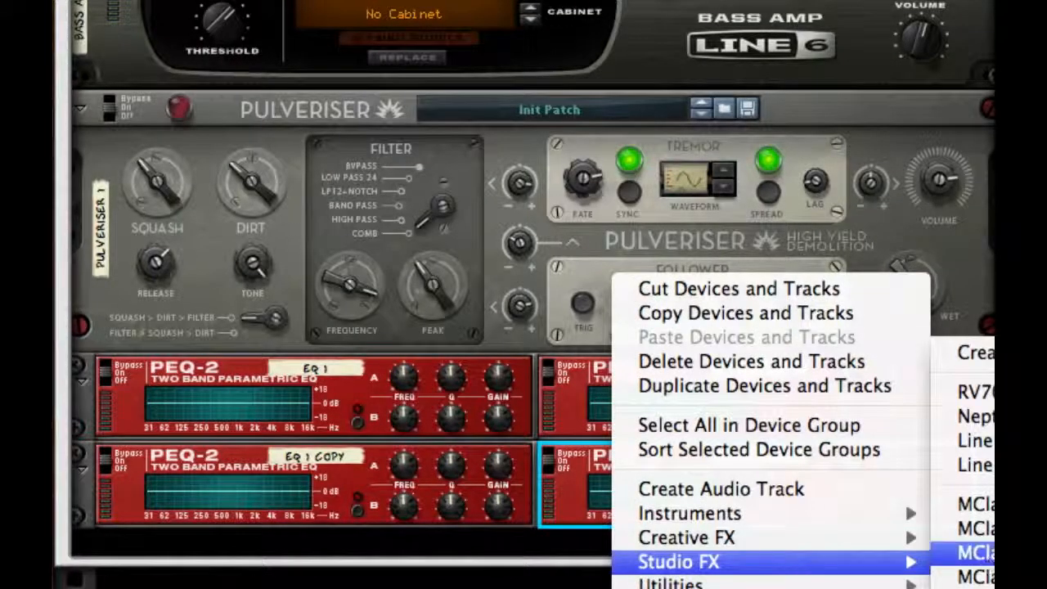
pyautogui.click(961, 576)
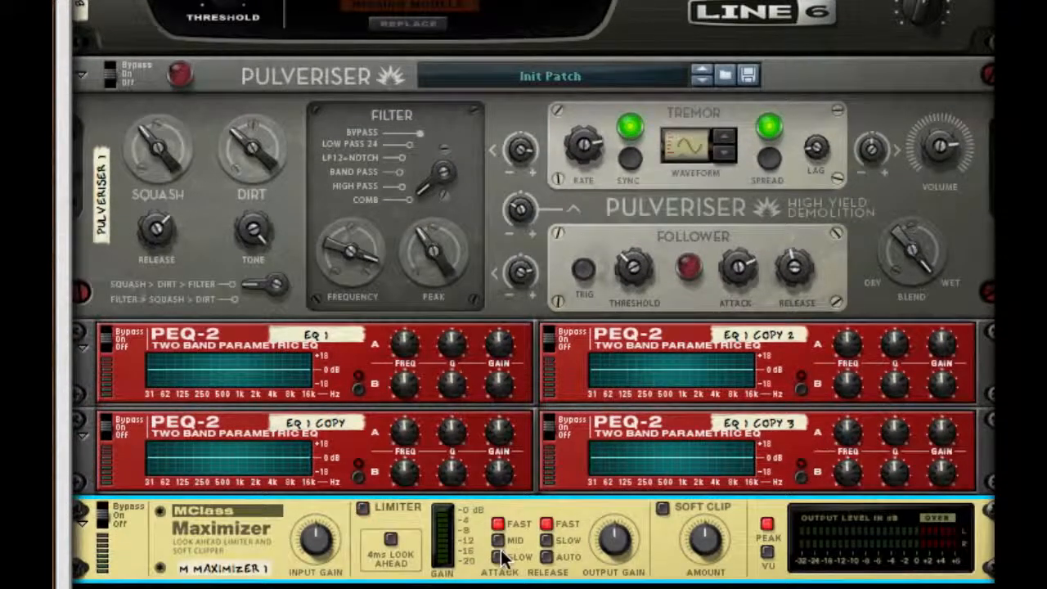
# - Set the Maximizer's attack and release to Slow, and enable Soft Clip with a higher amount
pyautogui.click(500, 557)
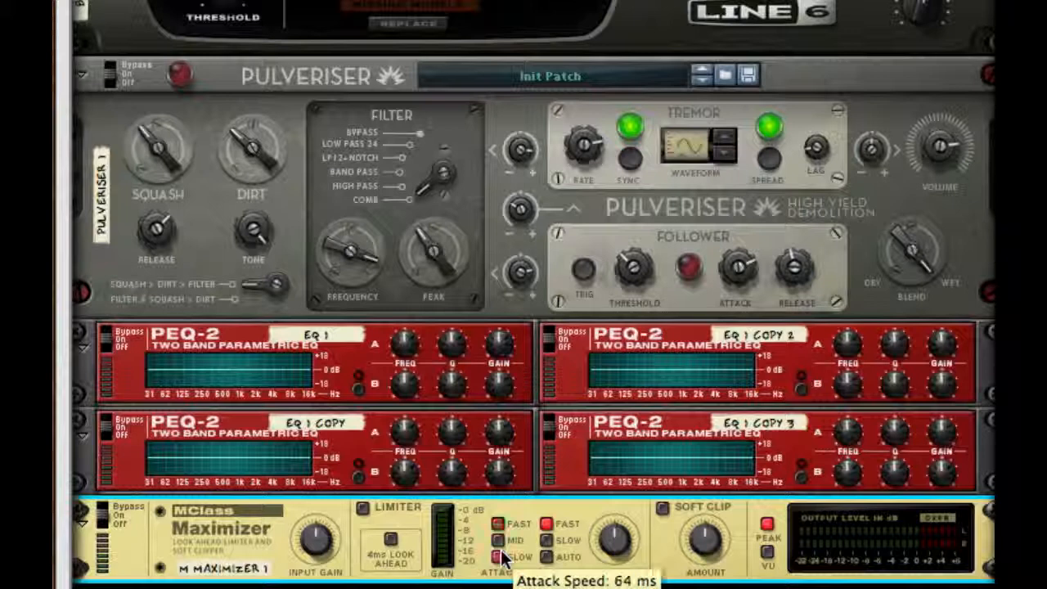
pyautogui.click(546, 540)
pyautogui.click(663, 508)
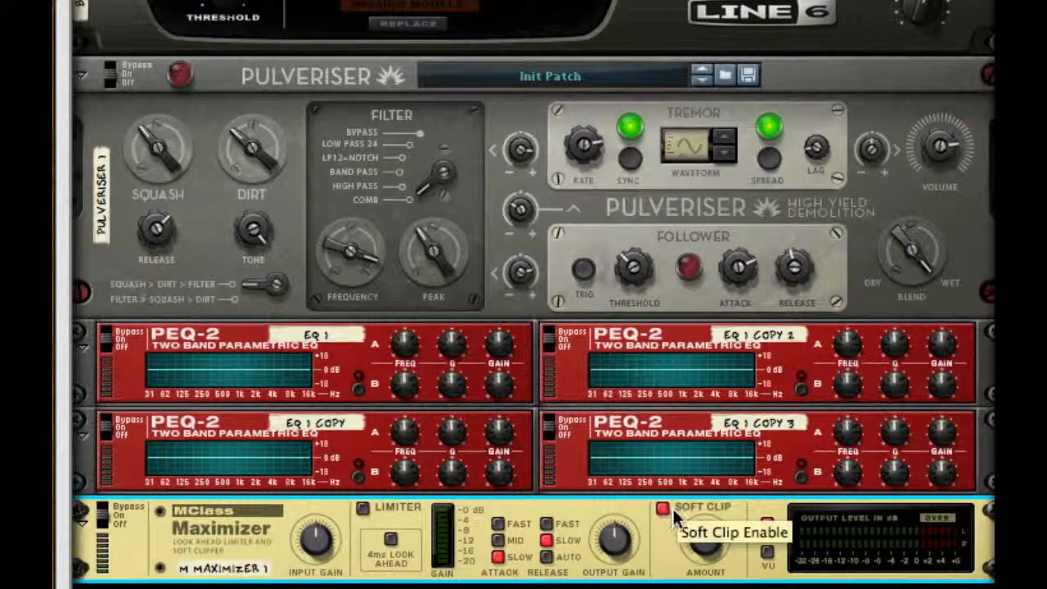
pyautogui.moveTo(705, 541); pyautogui.dragTo(705, 491)
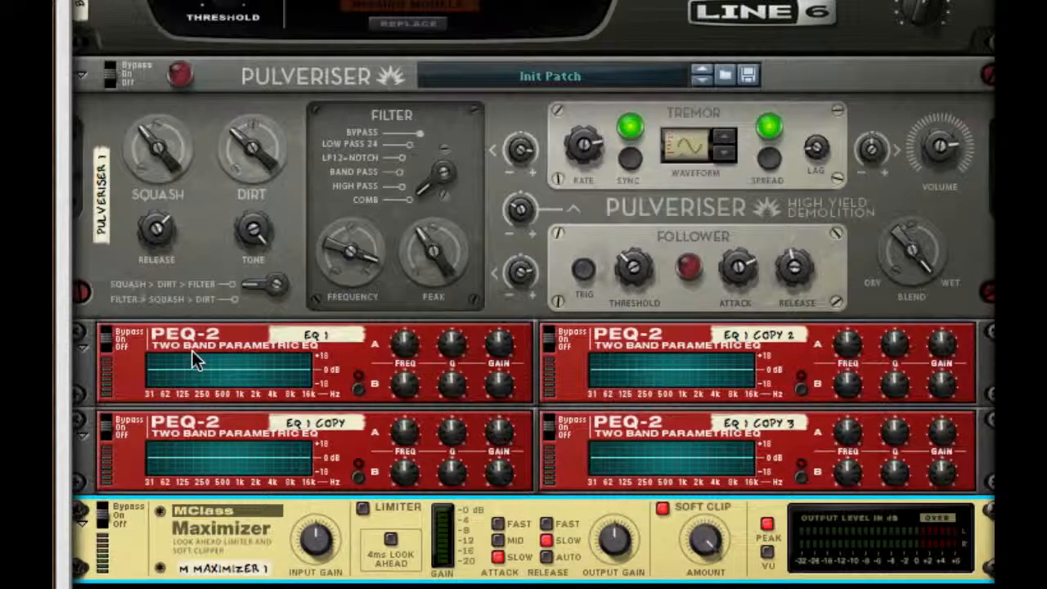
# - Enable Filter B on EQ 1 and boost the gain of its Filter A to maximum
pyautogui.click(358, 390)
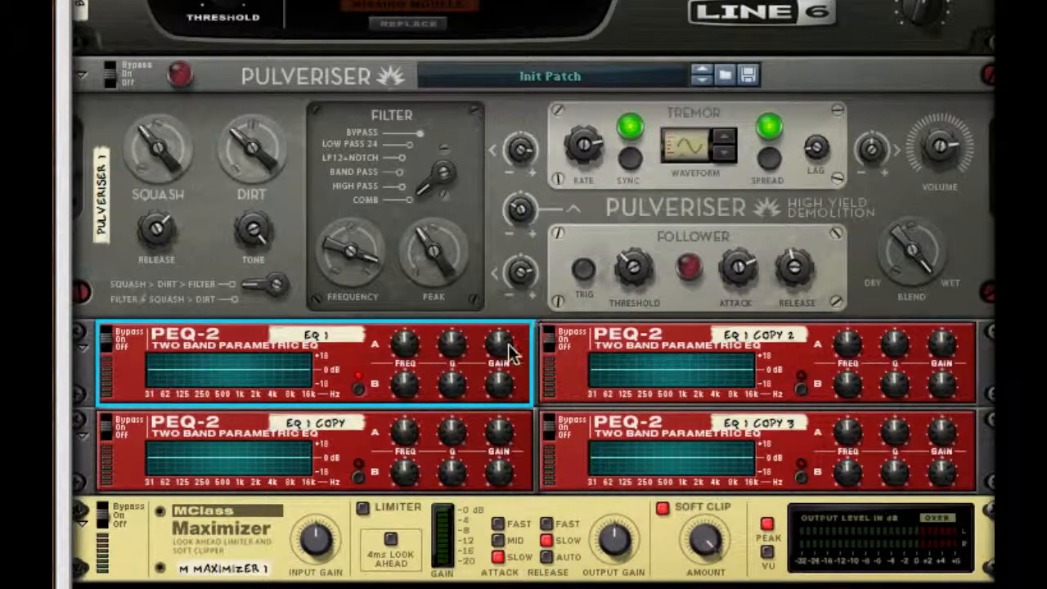
pyautogui.moveTo(506, 343); pyautogui.dragTo(554, 43)
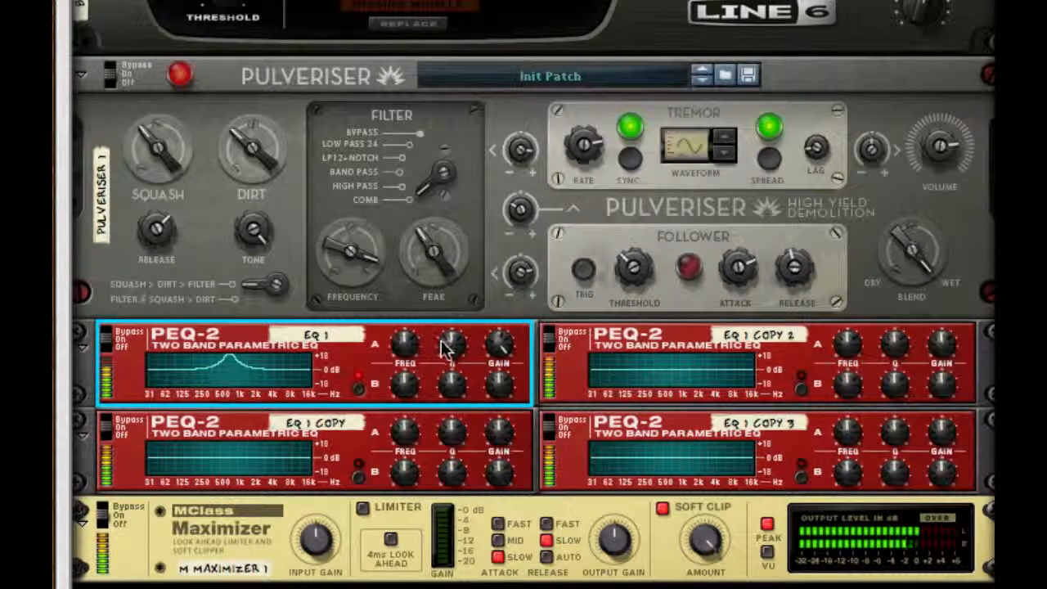
# - Route the Maximizer's audio output to the Combinator's From Devices input on the back of the rack
pyautogui.press('Tab')
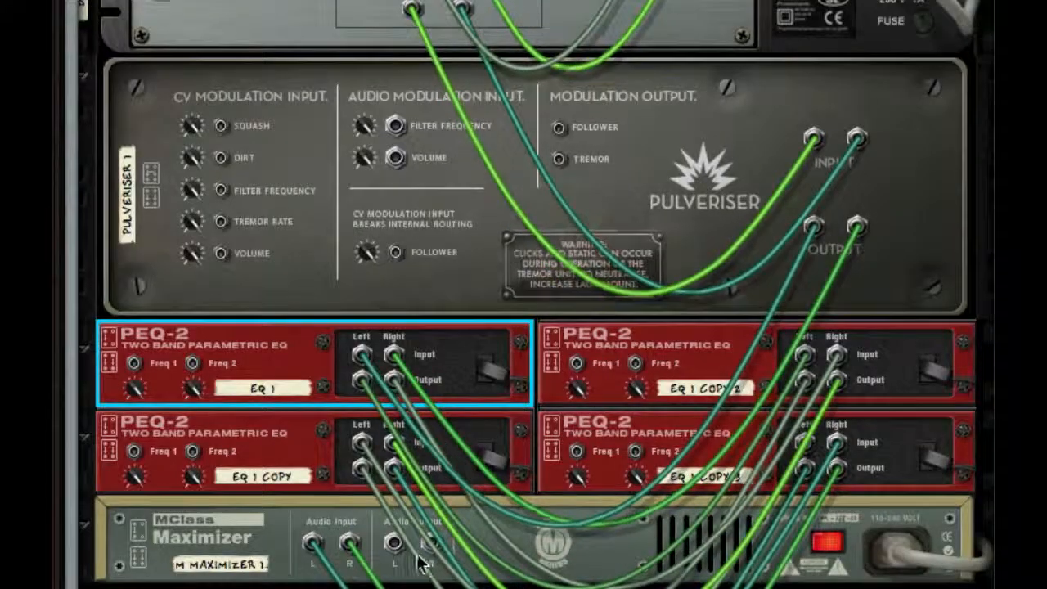
pyautogui.moveTo(395, 546); pyautogui.dragTo(752, 151)
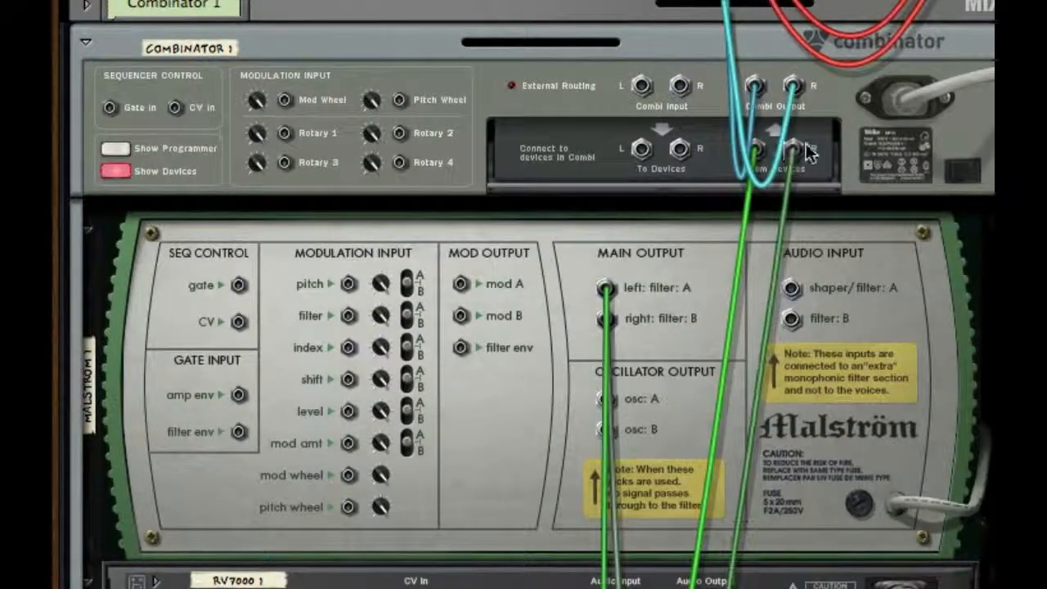
pyautogui.press('Tab')
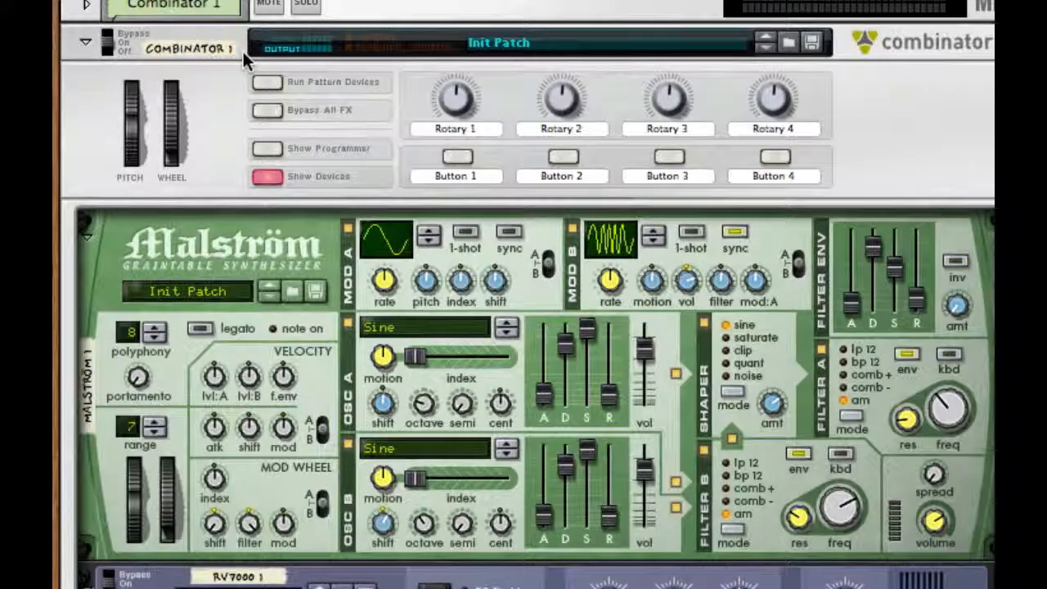
# - Set EQ 1's Filter A Q to 127, lower its frequency below 49, and turn its gain into a deep cut
pyautogui.scroll(-5, 661, 476)
pyautogui.scroll(-8, 695, 317)
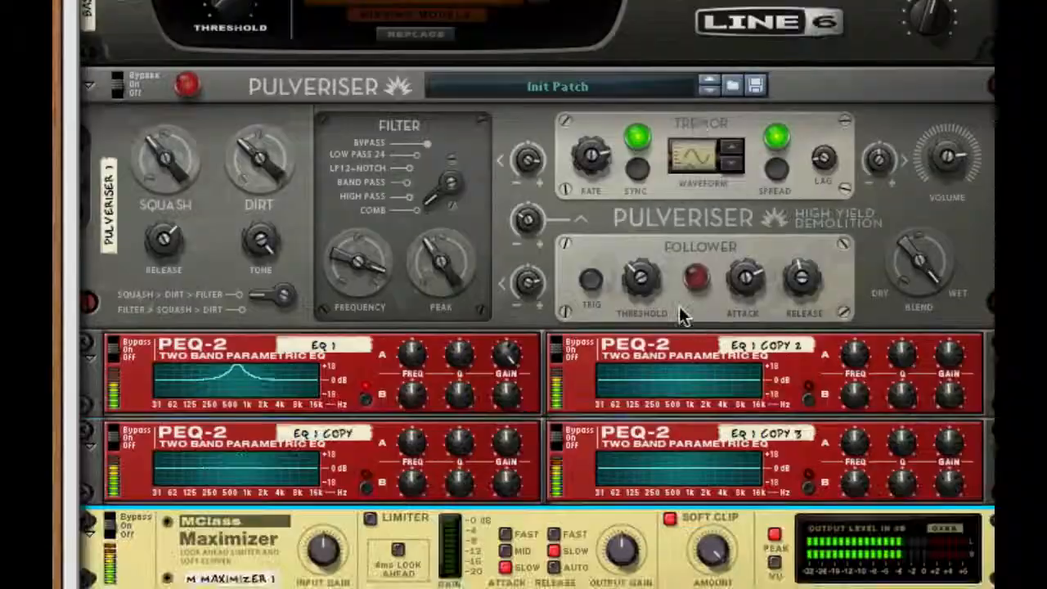
pyautogui.moveTo(463, 245); pyautogui.dragTo(463, 216)
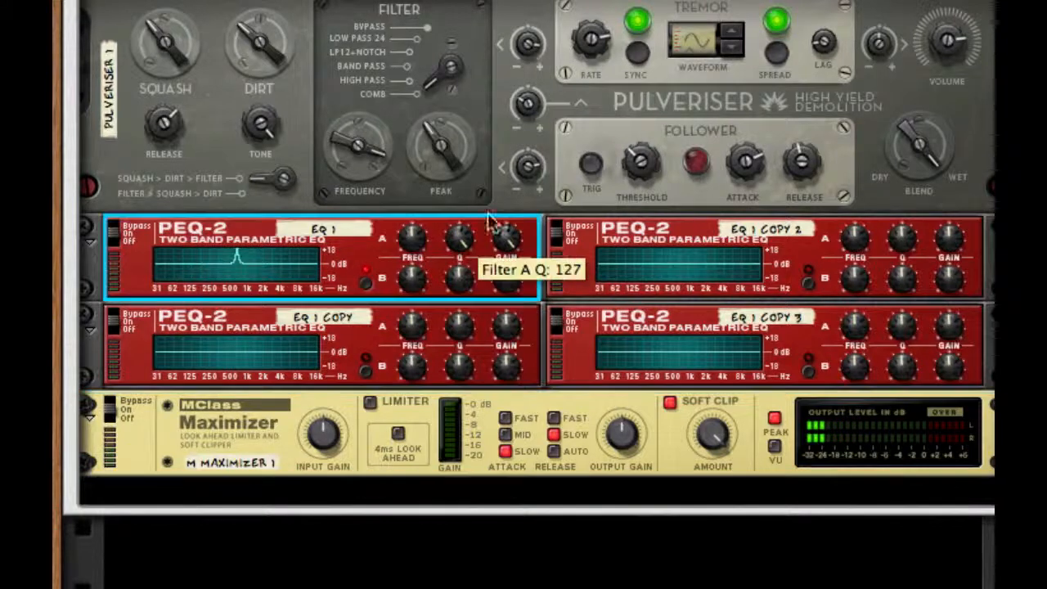
pyautogui.moveTo(415, 254); pyautogui.dragTo(415, 272)
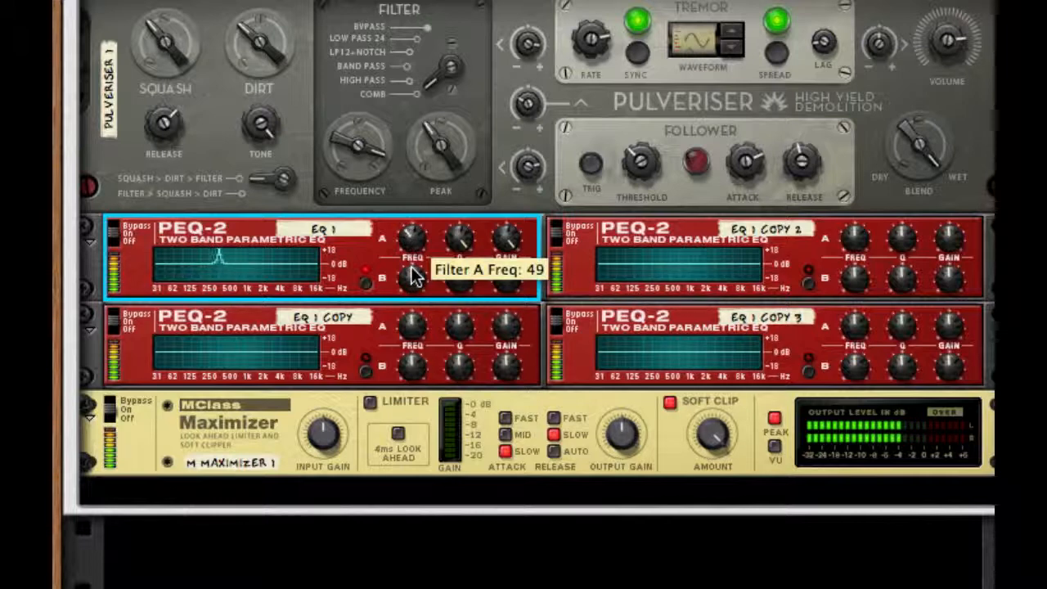
pyautogui.moveTo(413, 274); pyautogui.dragTo(411, 307)
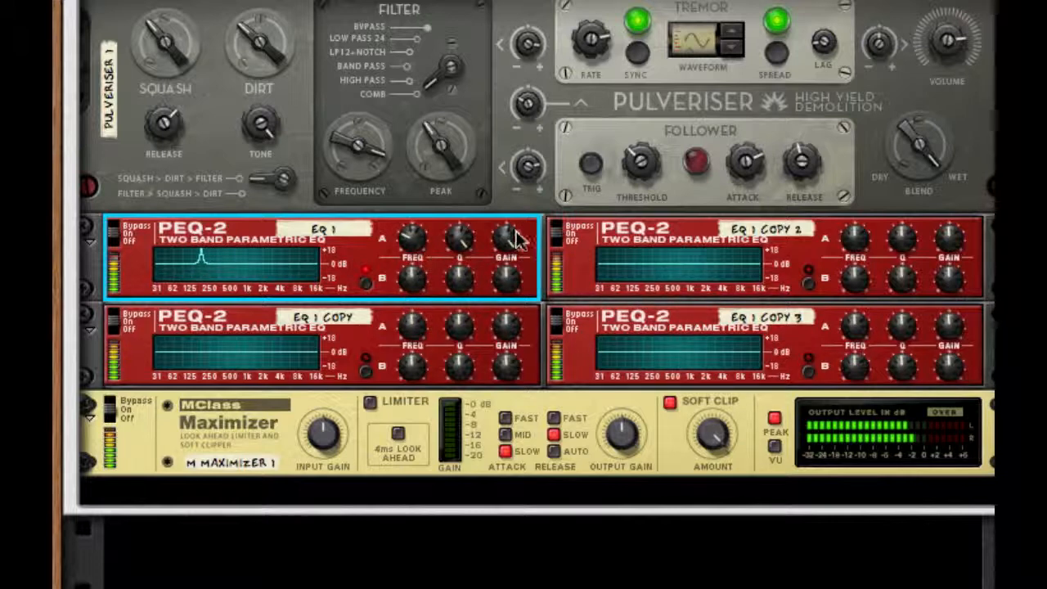
pyautogui.moveTo(514, 235); pyautogui.dragTo(513, 246)
# - Shape EQ 1's Filter B as a narrow, deep cut with its frequency at about 24
pyautogui.moveTo(504, 280); pyautogui.dragTo(454, 270)
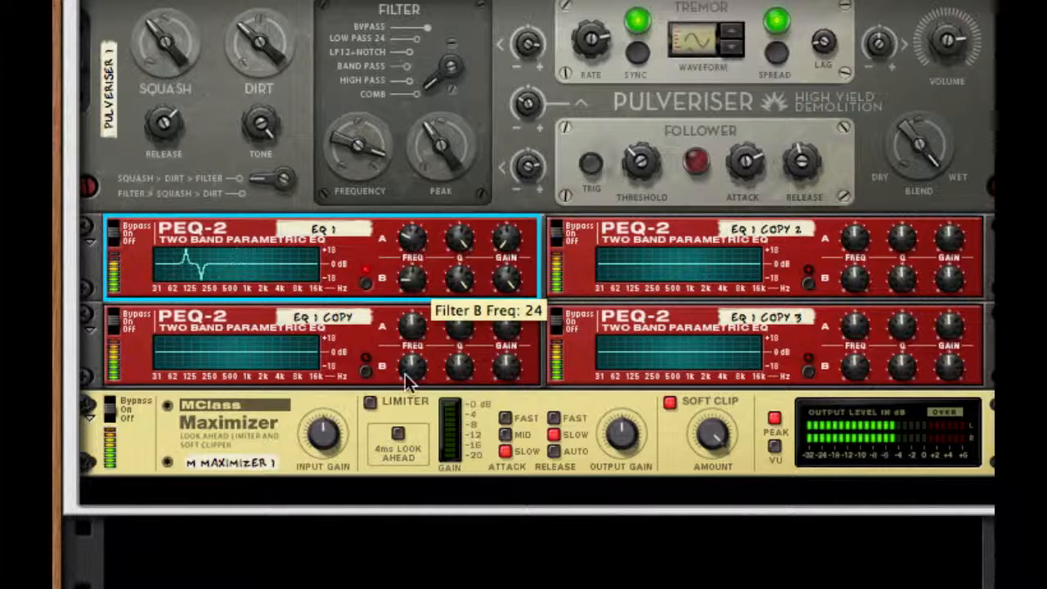
pyautogui.moveTo(405, 373); pyautogui.dragTo(427, 350)
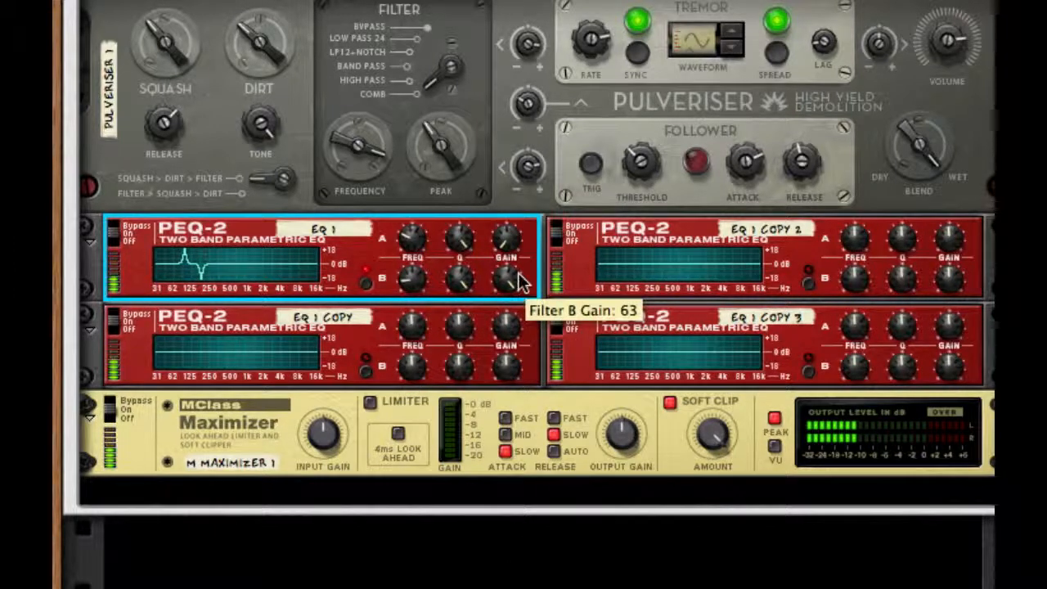
pyautogui.moveTo(520, 282); pyautogui.dragTo(520, 293)
# - Enable Filter B on EQ 1 Copy and shape both filters as narrow, deep cuts at raised frequencies, with Filter B at 87
pyautogui.click(373, 372)
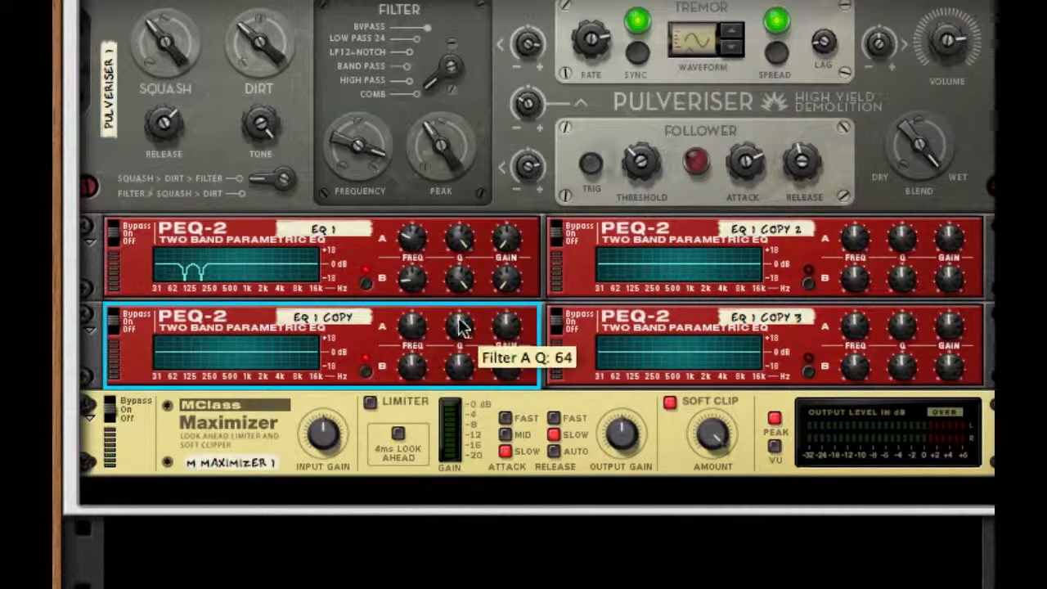
pyautogui.moveTo(507, 331); pyautogui.dragTo(462, 311)
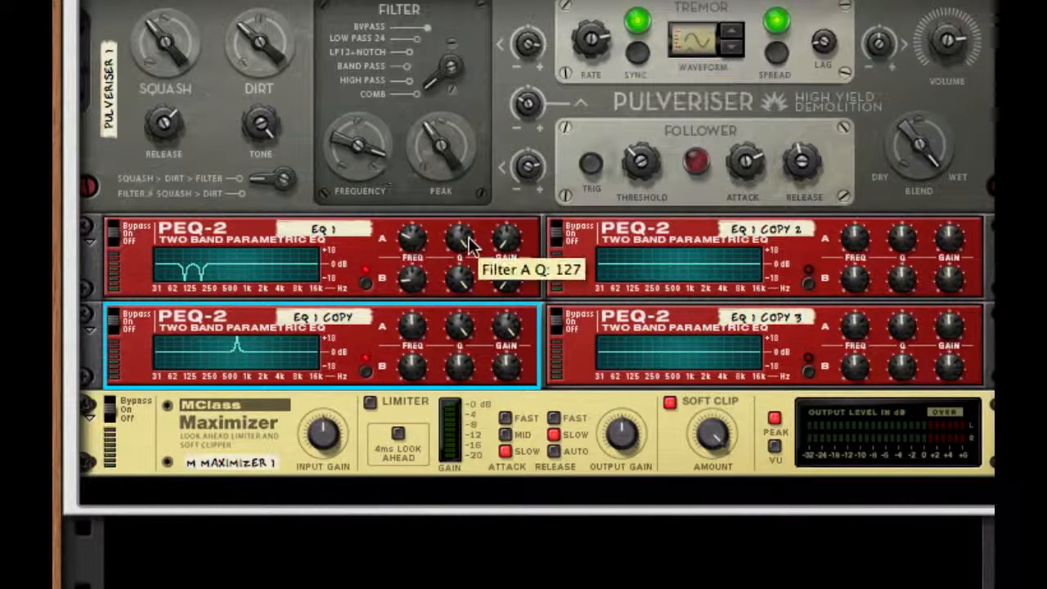
pyautogui.moveTo(419, 322); pyautogui.dragTo(418, 298)
pyautogui.moveTo(509, 326); pyautogui.dragTo(505, 362)
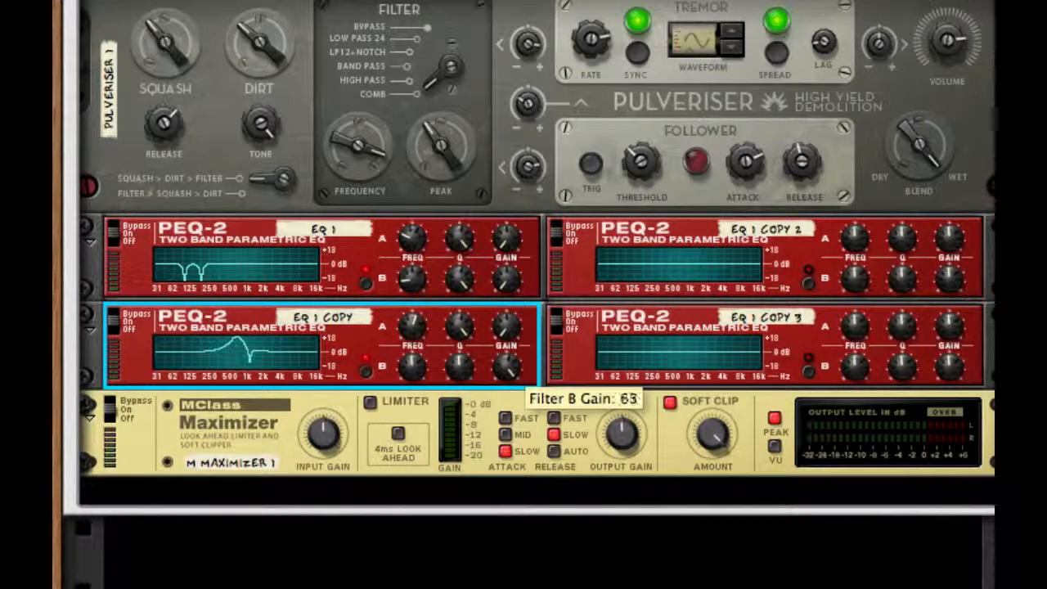
pyautogui.moveTo(412, 368); pyautogui.dragTo(418, 319)
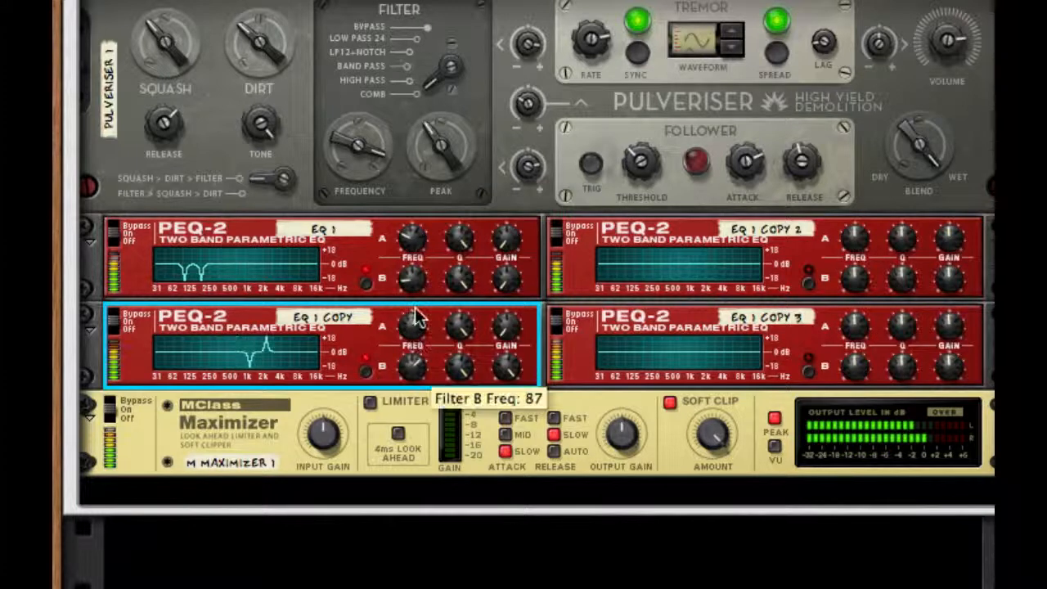
pyautogui.moveTo(505, 366); pyautogui.dragTo(504, 385)
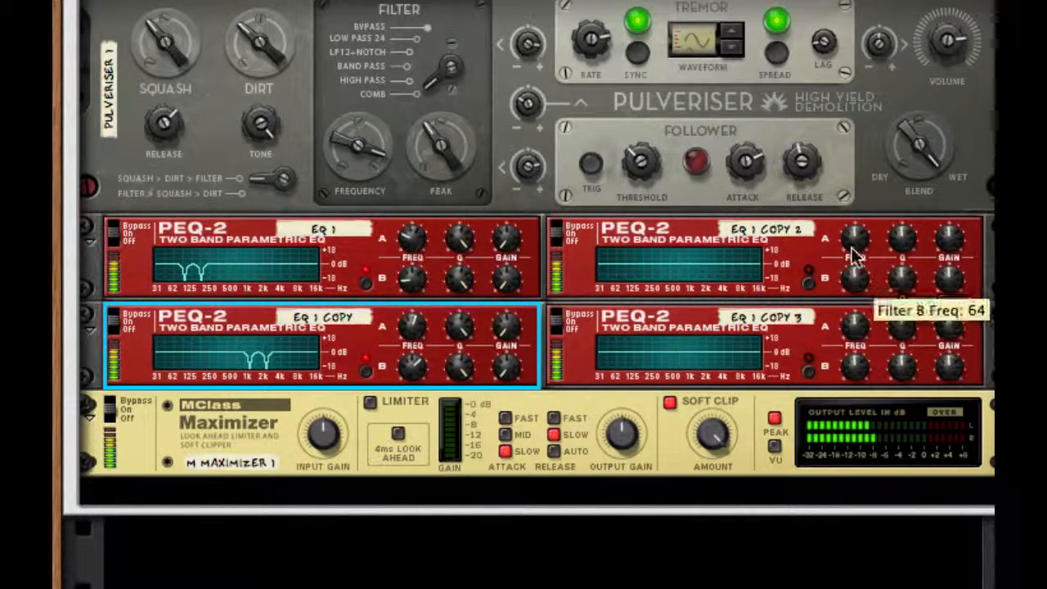
# - Shape Filter A on EQ 1 Copy 2 as a narrow, deep cut with its frequency at 95
pyautogui.moveTo(946, 245); pyautogui.dragTo(946, 192)
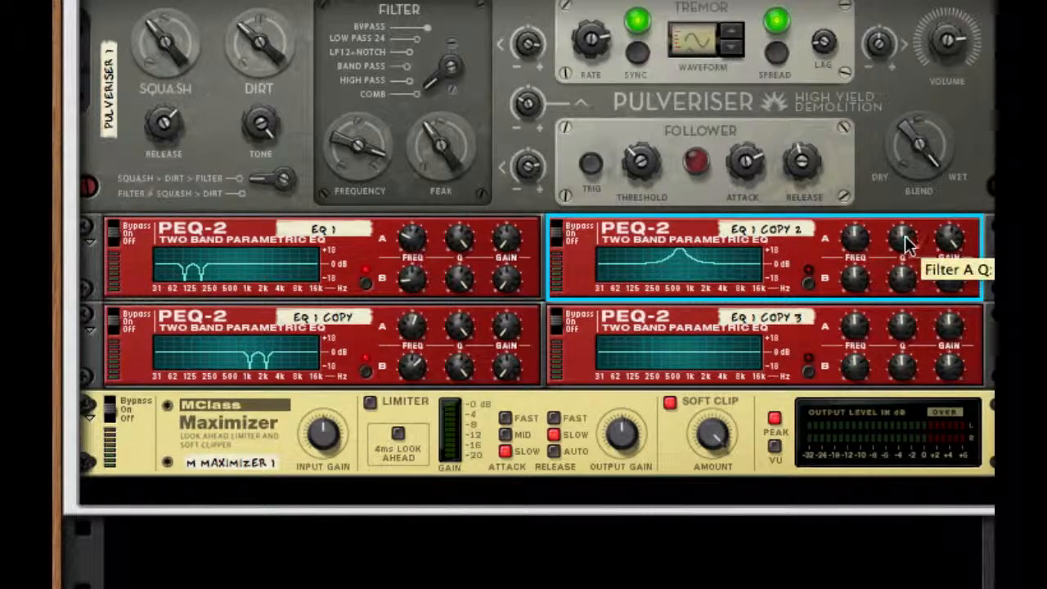
pyautogui.moveTo(905, 236); pyautogui.dragTo(891, 188)
pyautogui.moveTo(859, 235); pyautogui.dragTo(888, 157)
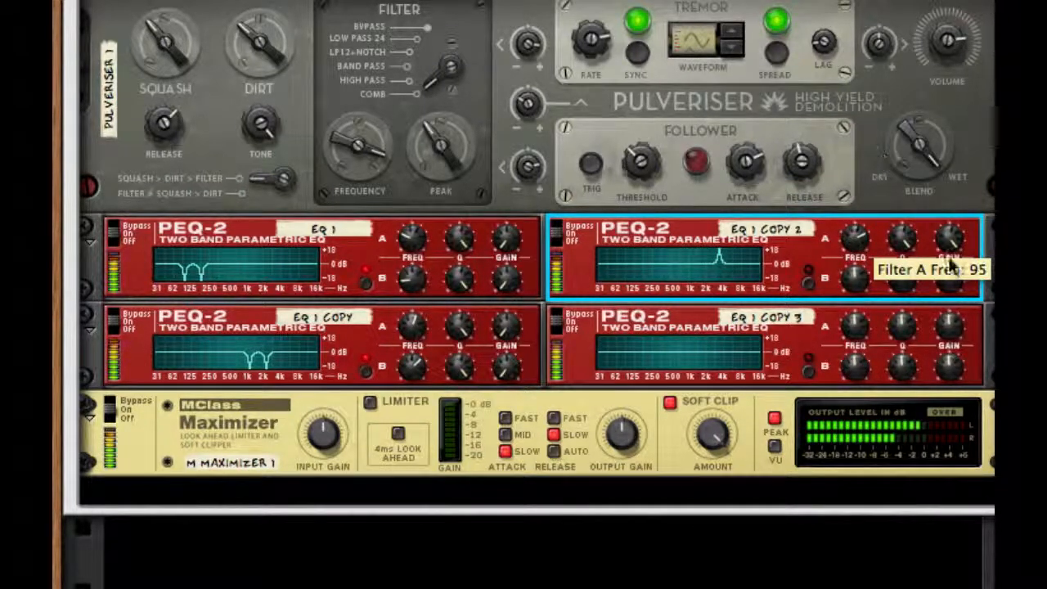
pyautogui.moveTo(951, 260); pyautogui.dragTo(953, 286)
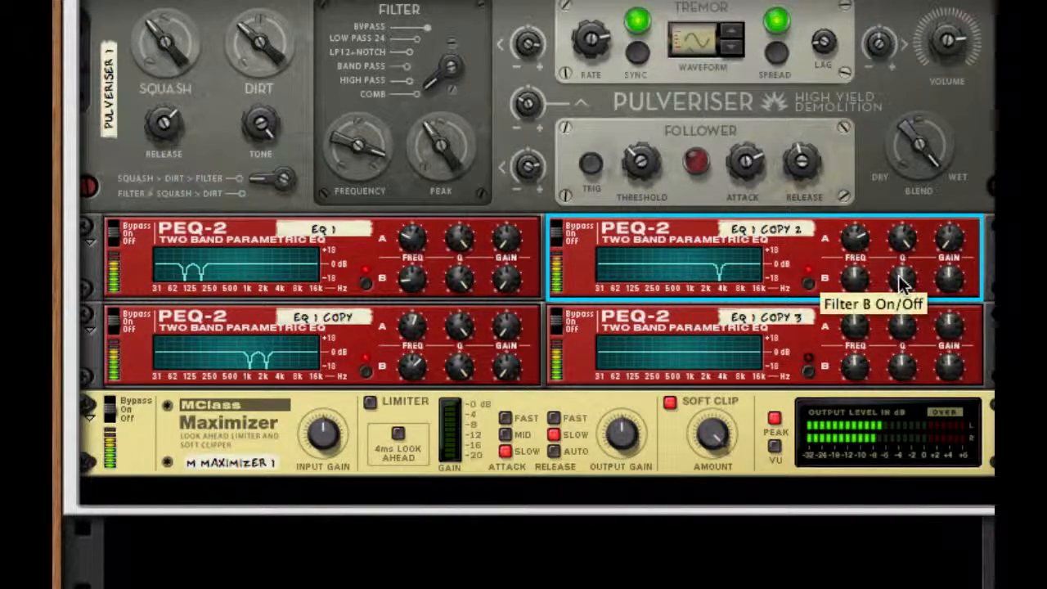
# - Shape Filter B on EQ 1 Copy 2 as a narrow, deep cut with its frequency slightly above Filter A's notch
pyautogui.moveTo(952, 90); pyautogui.dragTo(952, 87)
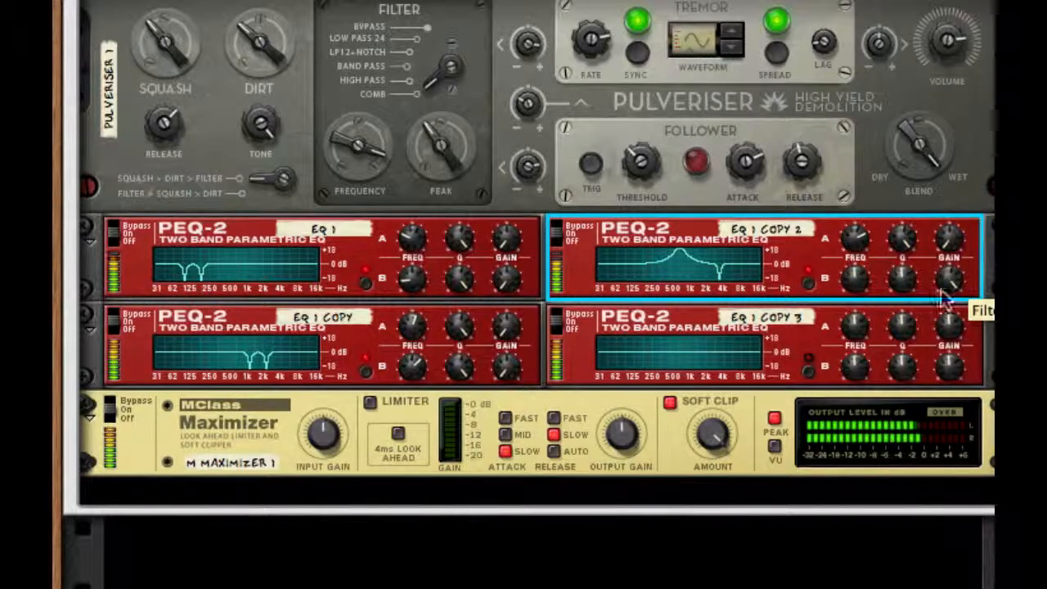
pyautogui.moveTo(910, 280); pyautogui.dragTo(899, 183)
pyautogui.moveTo(863, 290); pyautogui.dragTo(856, 193)
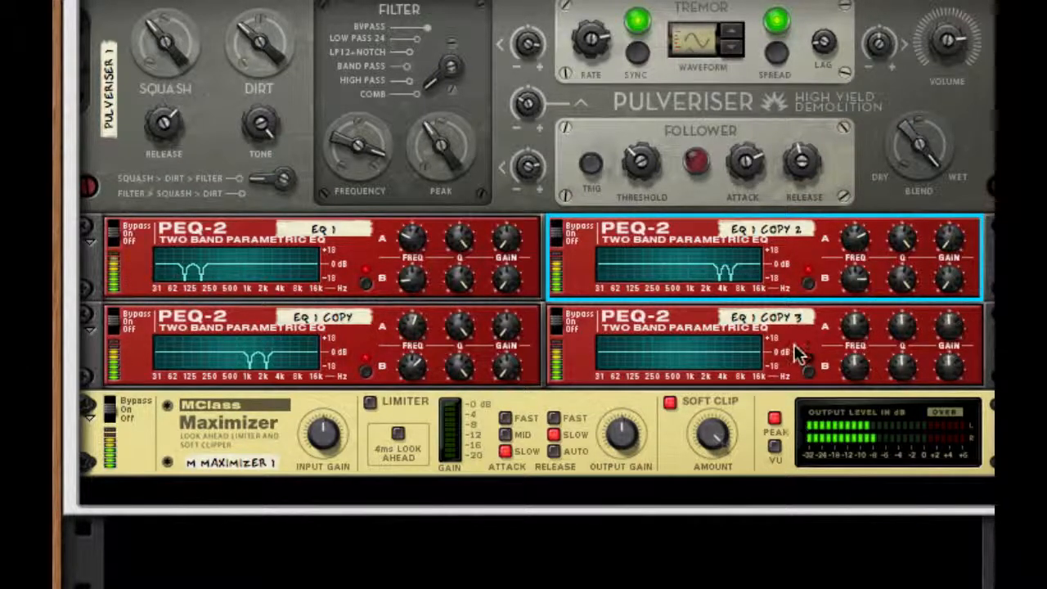
# - Enable Filter B on EQ 1 Copy 3 and shape Filter A as a narrow, deep cut at its default frequency
pyautogui.click(806, 366)
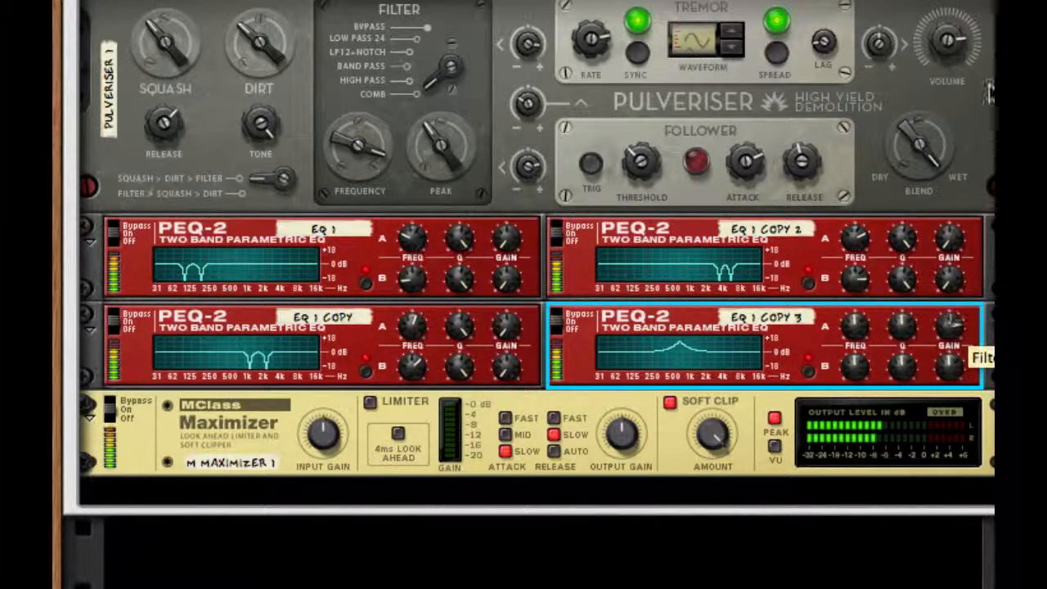
pyautogui.moveTo(902, 320); pyautogui.dragTo(983, 113)
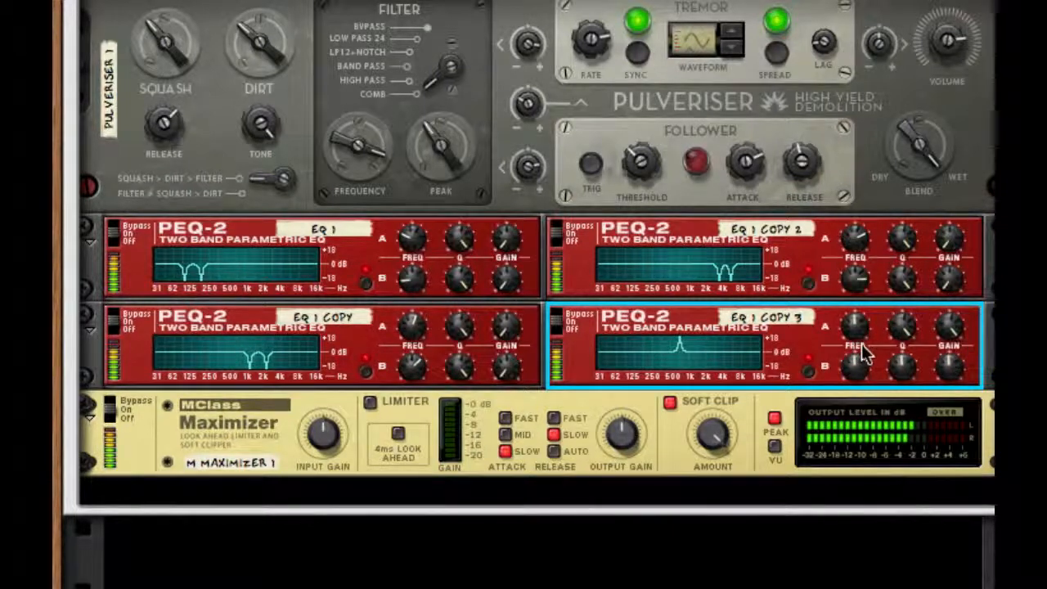
pyautogui.moveTo(953, 338); pyautogui.dragTo(951, 502)
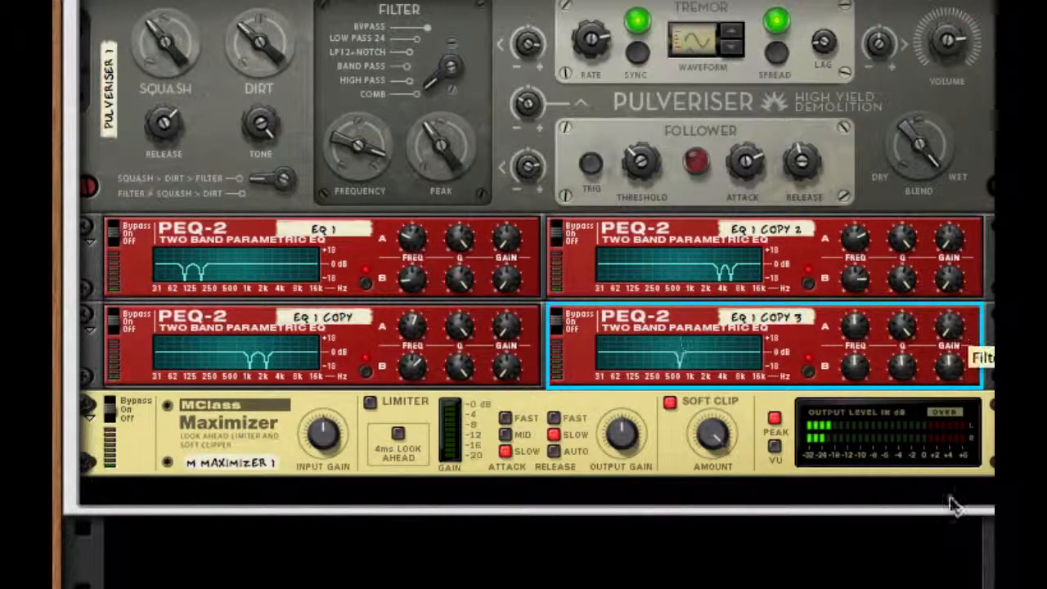
# - Shape Filter B on EQ 1 Copy 3 as a narrow, deep cut with its frequency below Filter A's notch
pyautogui.moveTo(949, 365); pyautogui.dragTo(933, 82)
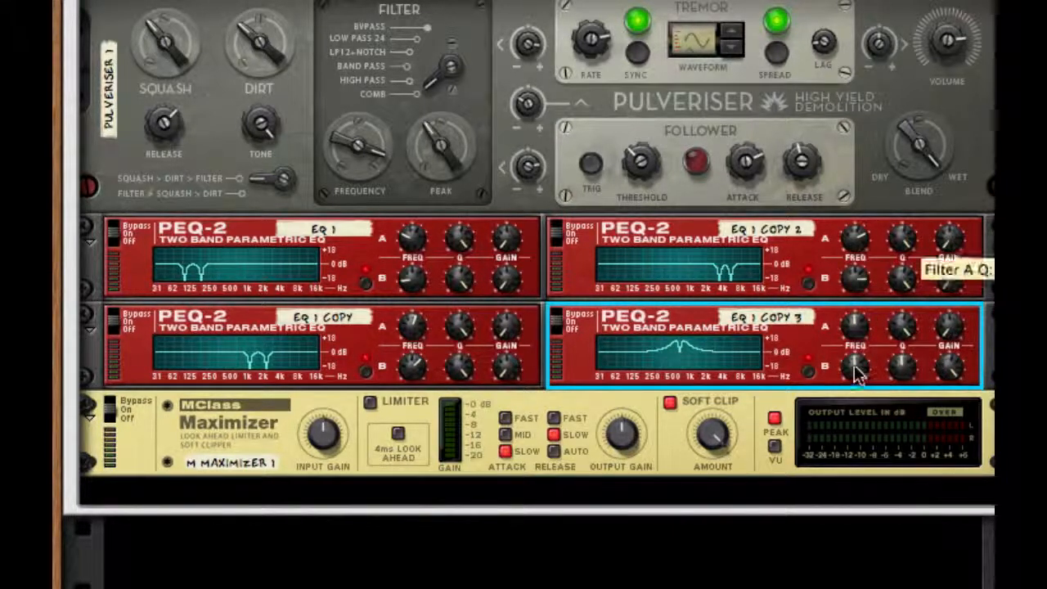
pyautogui.moveTo(900, 364); pyautogui.dragTo(905, 90)
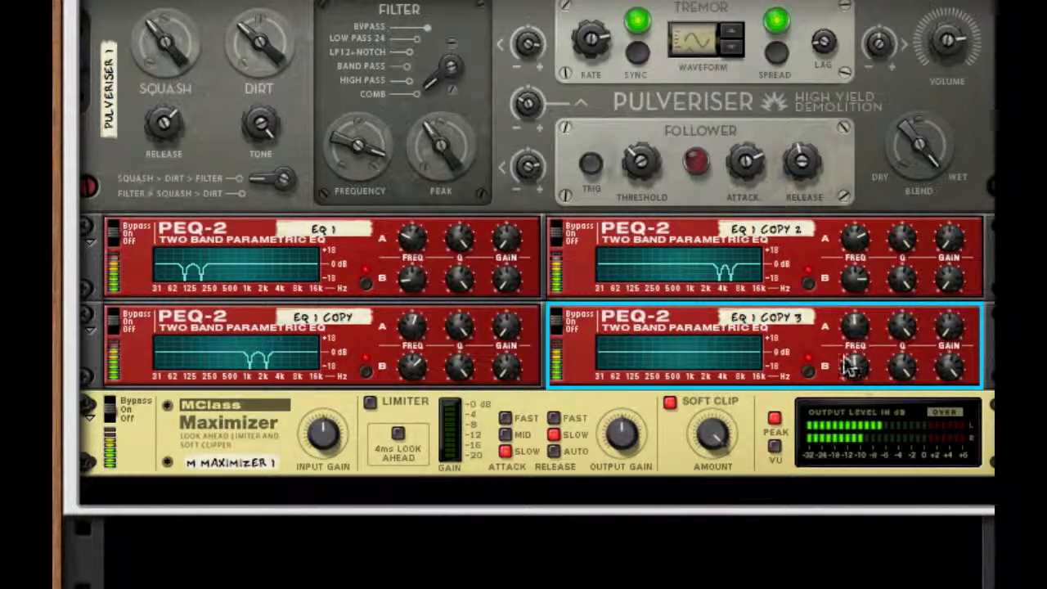
pyautogui.moveTo(844, 361); pyautogui.dragTo(847, 417)
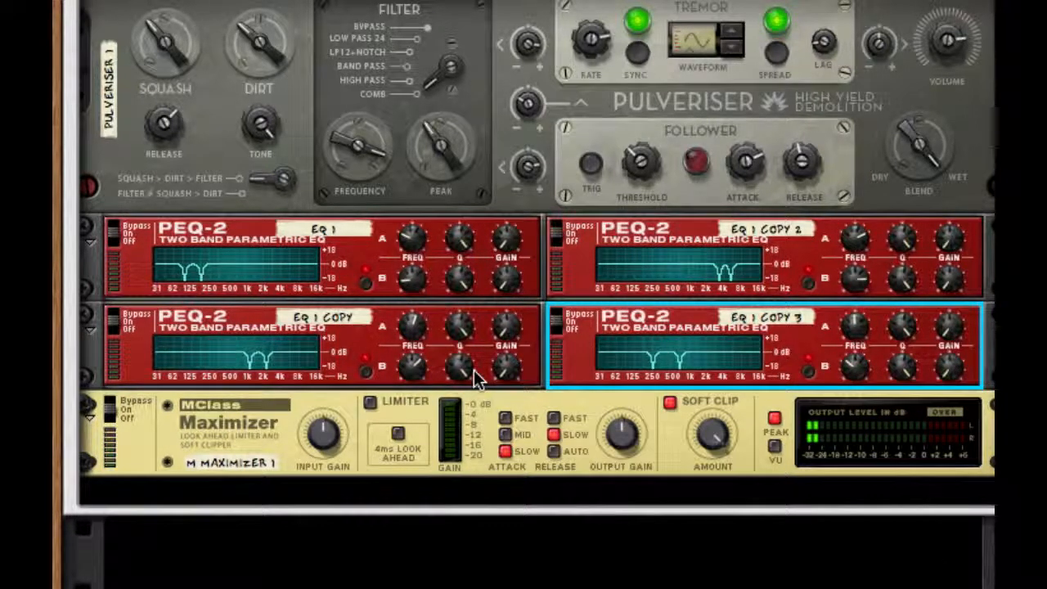
pyautogui.scroll(15, 474, 372)
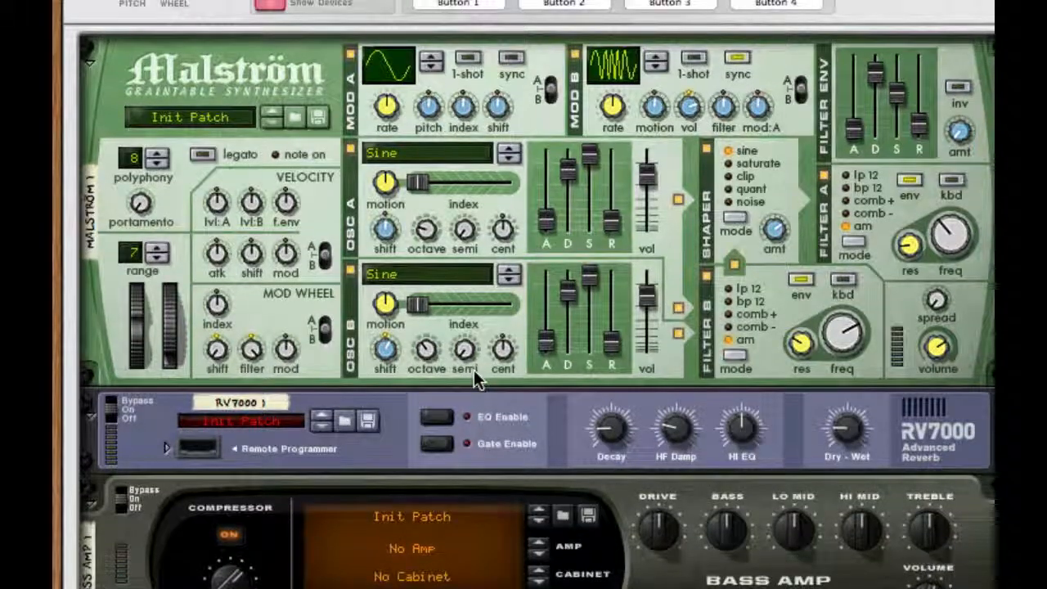